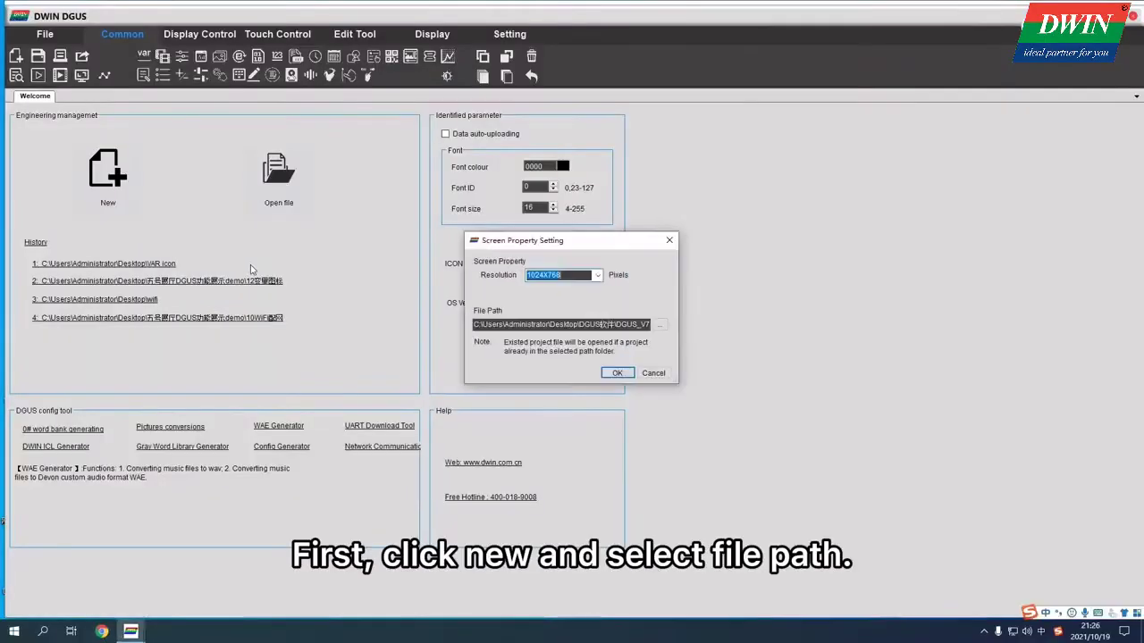
Create a new 1024x768 project in the VAR icon folder
{"action": "left_click", "coordinate": [660, 323]}
{"action": "scroll", "coordinate": [572, 339], "scroll_direction": "down", "scroll_amount": 3}
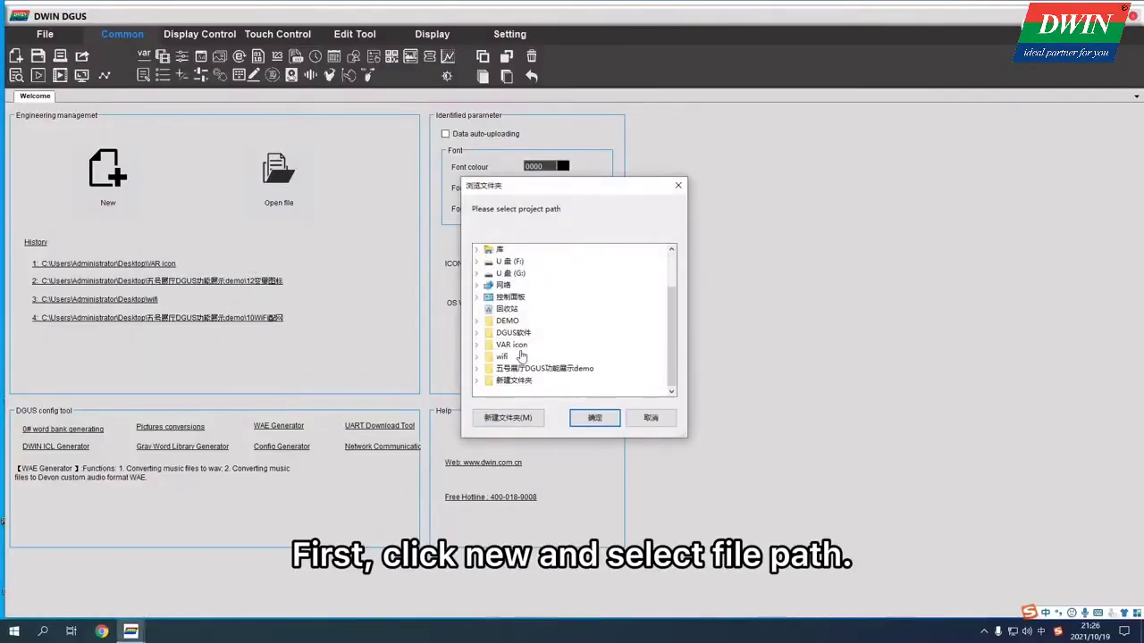
{"action": "left_click", "coordinate": [594, 417]}
{"action": "left_click", "coordinate": [616, 373]}
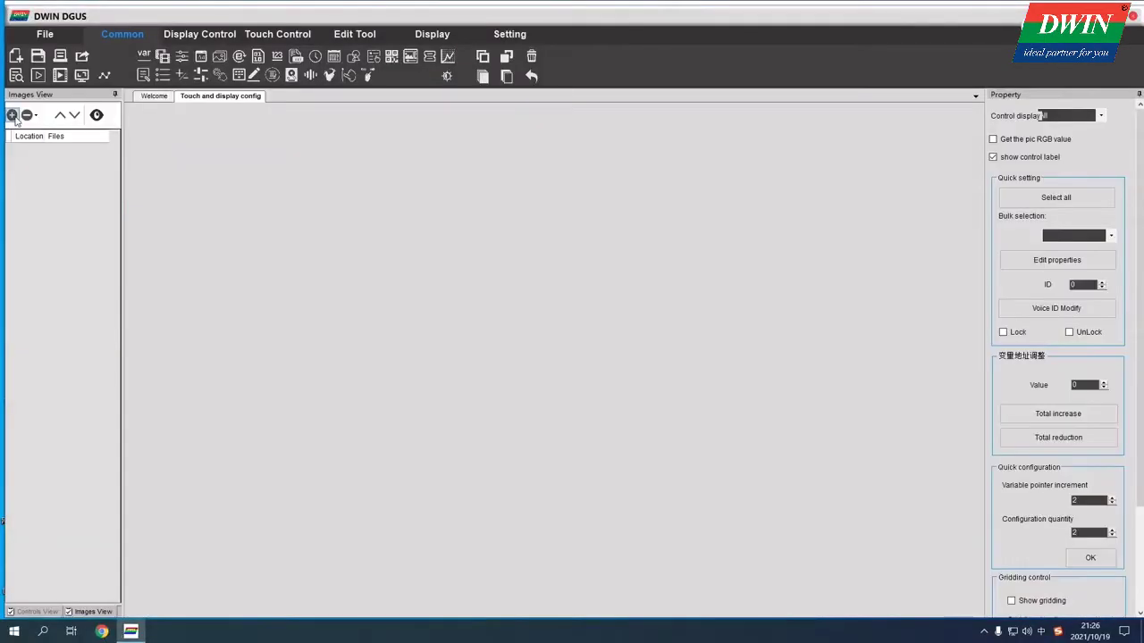
Import 00.bmp and 01.bmp as the project's background images
{"action": "left_click", "coordinate": [13, 115]}
{"action": "left_click", "coordinate": [140, 156]}
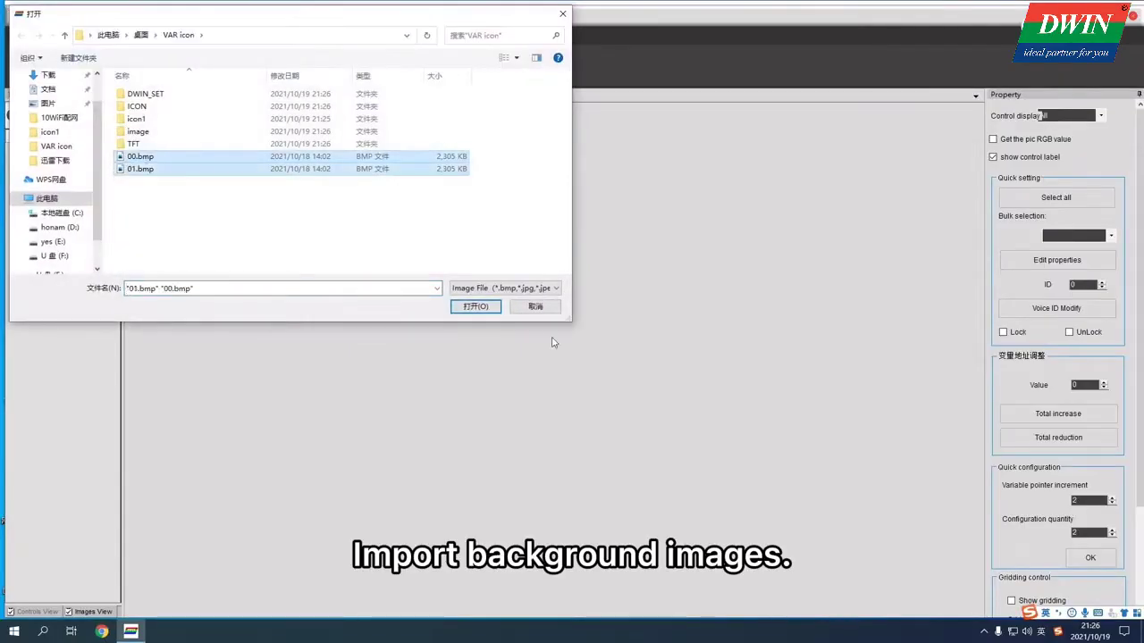
{"action": "left_click", "coordinate": [475, 306]}
In the ICL Tool, build 32.icl from the backgrounds 00.bmp and 01.bmp
{"action": "left_click", "coordinate": [510, 34]}
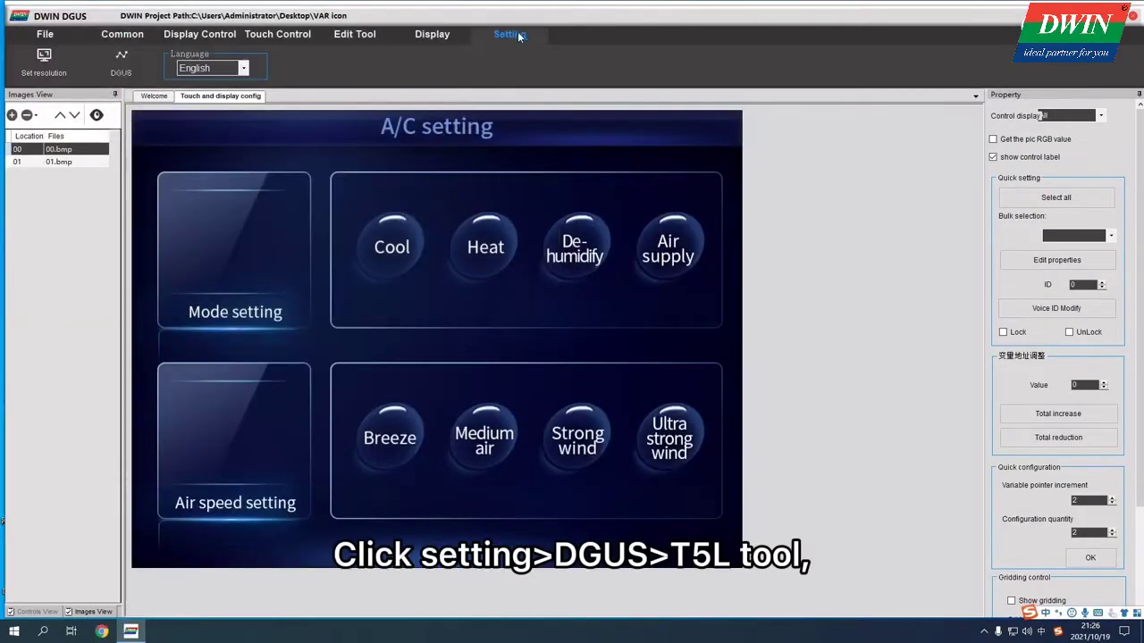
{"action": "left_click", "coordinate": [127, 67]}
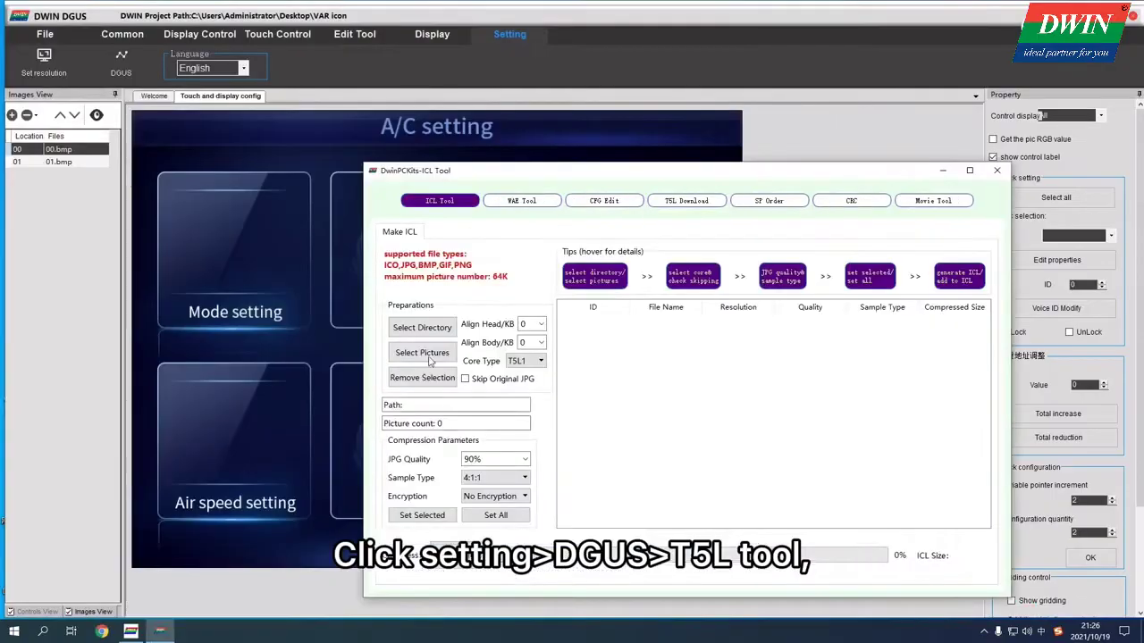
{"action": "left_click", "coordinate": [430, 359]}
{"action": "left_click", "coordinate": [502, 284]}
{"action": "left_click", "coordinate": [568, 284], "text": "ctrl"}
{"action": "left_click", "coordinate": [834, 482]}
{"action": "left_click", "coordinate": [959, 276]}
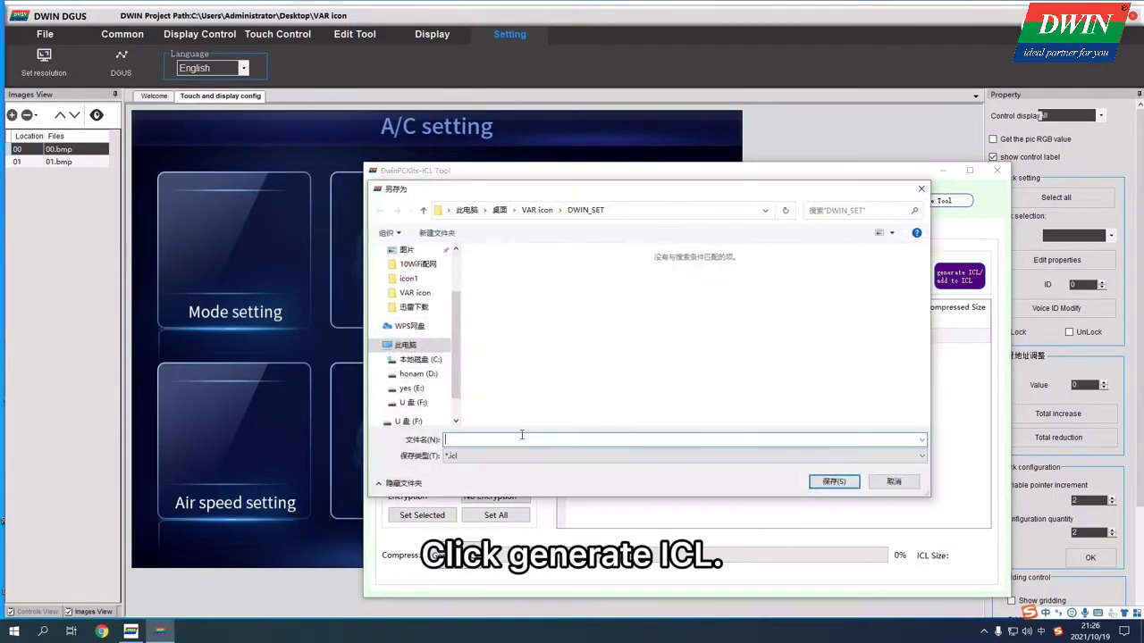
{"action": "type", "text": "32"}
{"action": "left_click", "coordinate": [834, 481]}
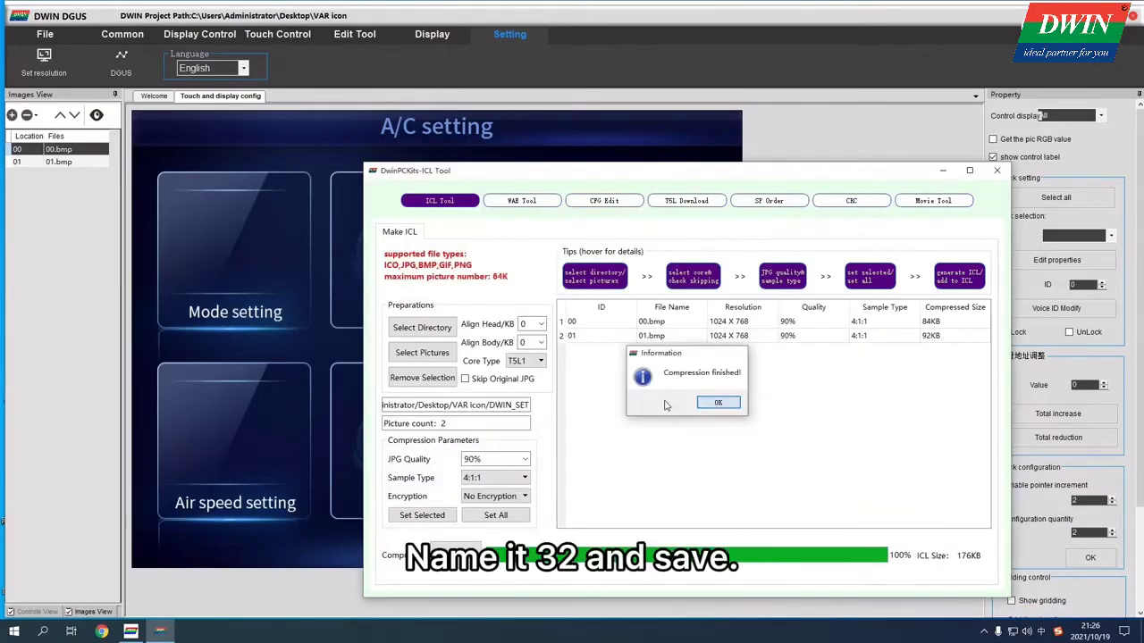
{"action": "left_click", "coordinate": [717, 402]}
Generate 34.icl from the eight icon1 images and save it in DWIN_SET
{"action": "left_click", "coordinate": [421, 352]}
{"action": "left_click", "coordinate": [537, 210]}
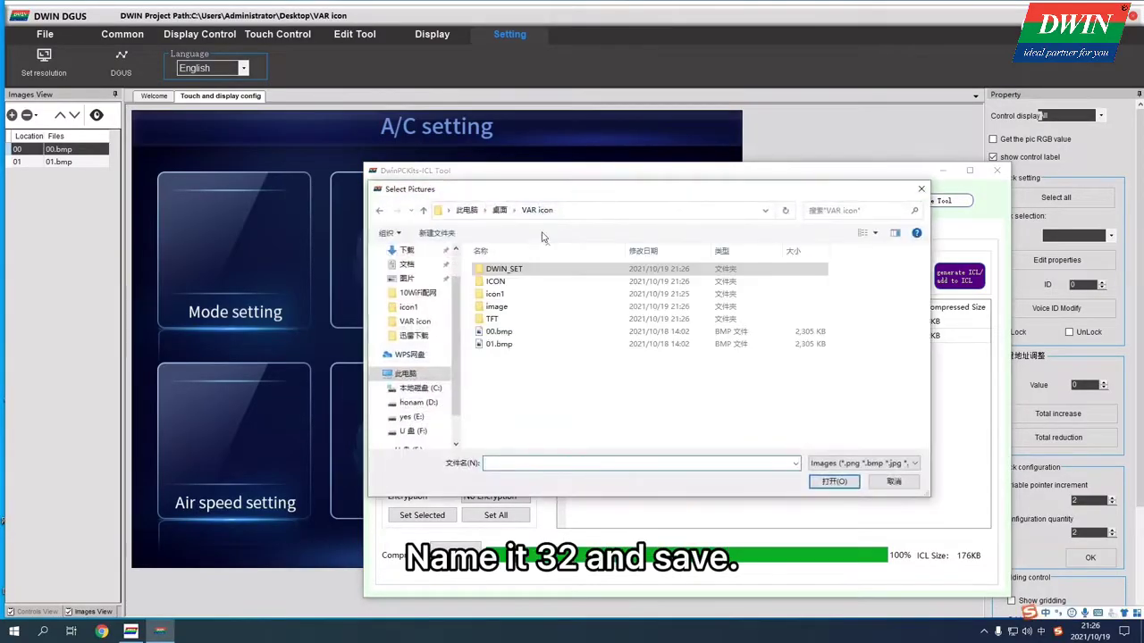
{"action": "double_click", "coordinate": [494, 293]}
{"action": "left_click", "coordinate": [502, 349]}
{"action": "key", "text": "ctrl+a"}
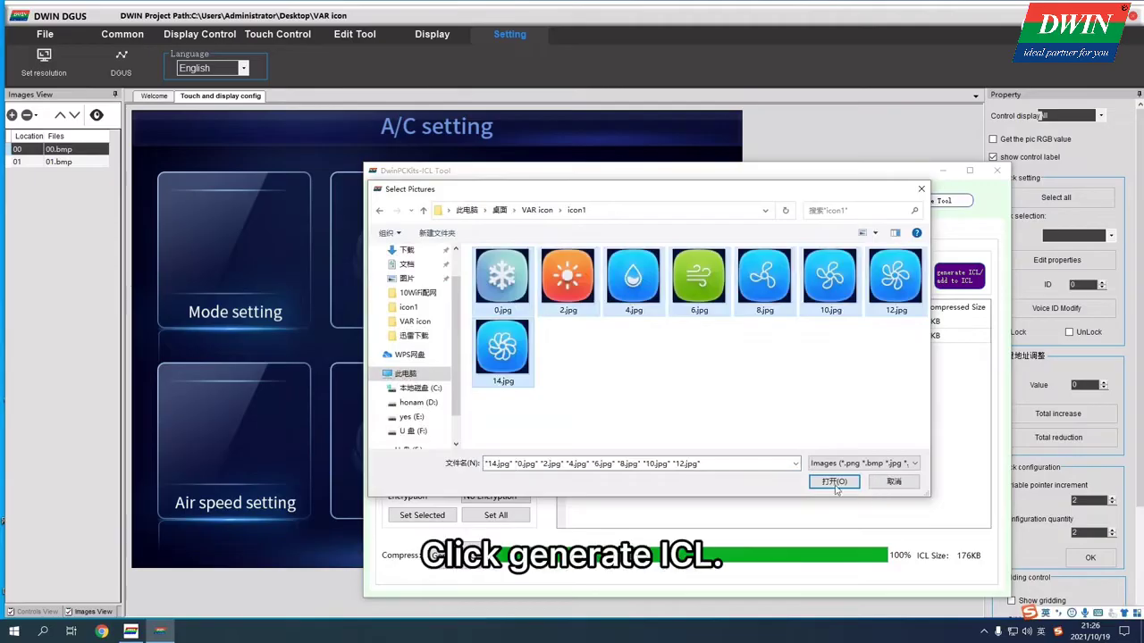
{"action": "left_click", "coordinate": [836, 482]}
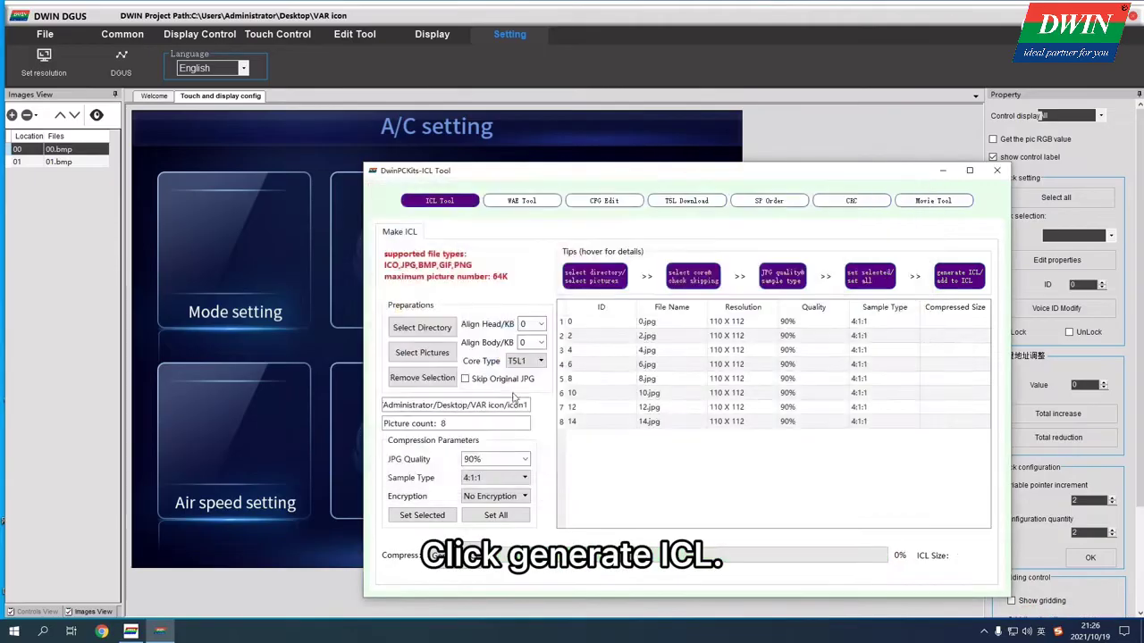
{"action": "left_click", "coordinate": [482, 550]}
{"action": "left_click", "coordinate": [534, 210]}
{"action": "double_click", "coordinate": [498, 260]}
{"action": "type", "text": "34"}
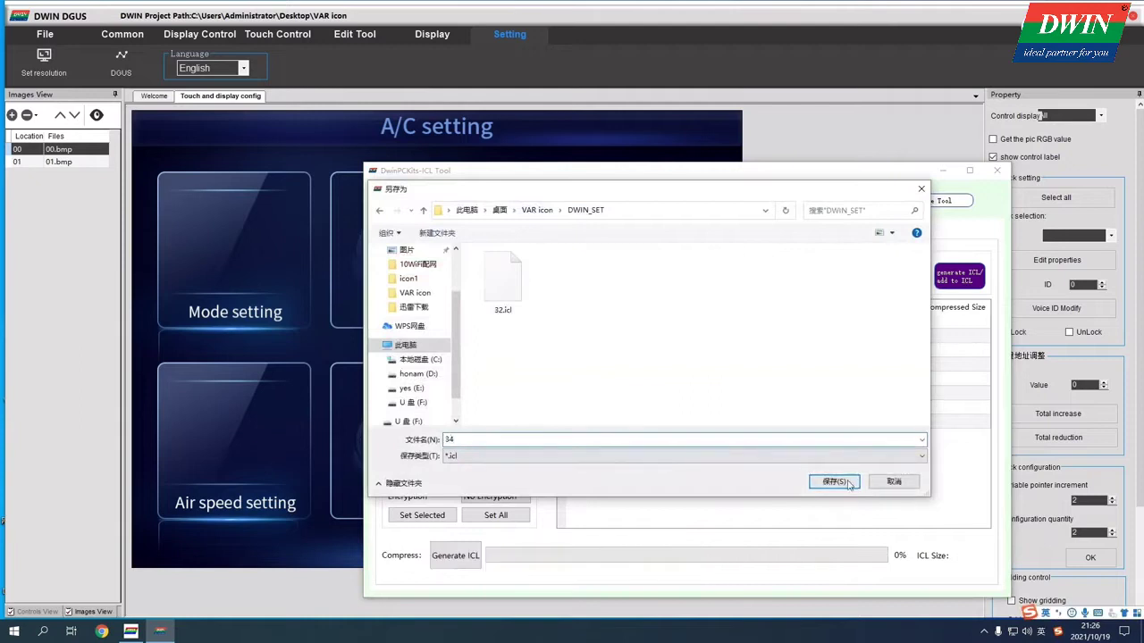
{"action": "left_click", "coordinate": [849, 483]}
{"action": "left_click", "coordinate": [706, 407]}
Draw a variable icon in the Mode setting box using the 34.icl library
{"action": "left_click", "coordinate": [996, 170]}
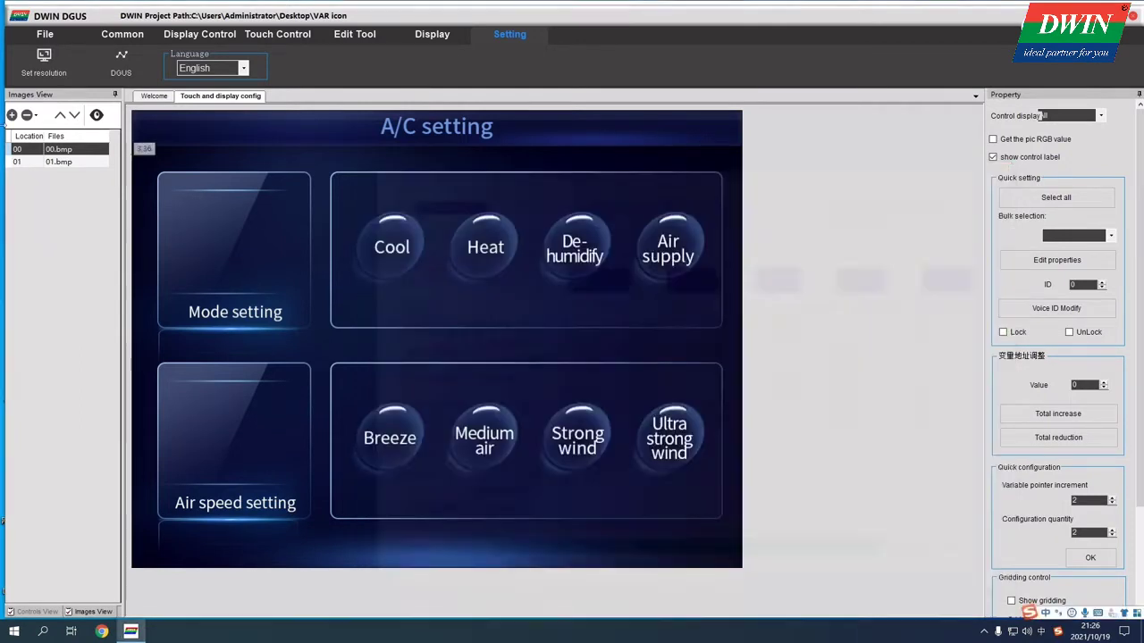
{"action": "left_click", "coordinate": [199, 33]}
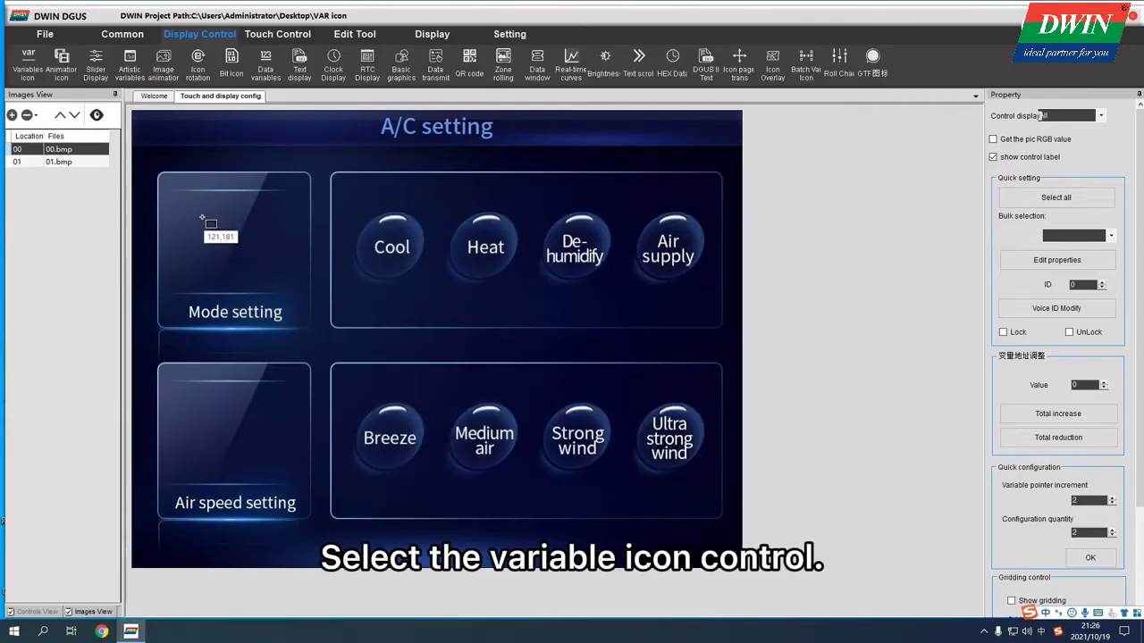
{"action": "left_click_drag", "start_coordinate": [183, 197], "coordinate": [289, 277]}
{"action": "left_click", "coordinate": [1081, 209]}
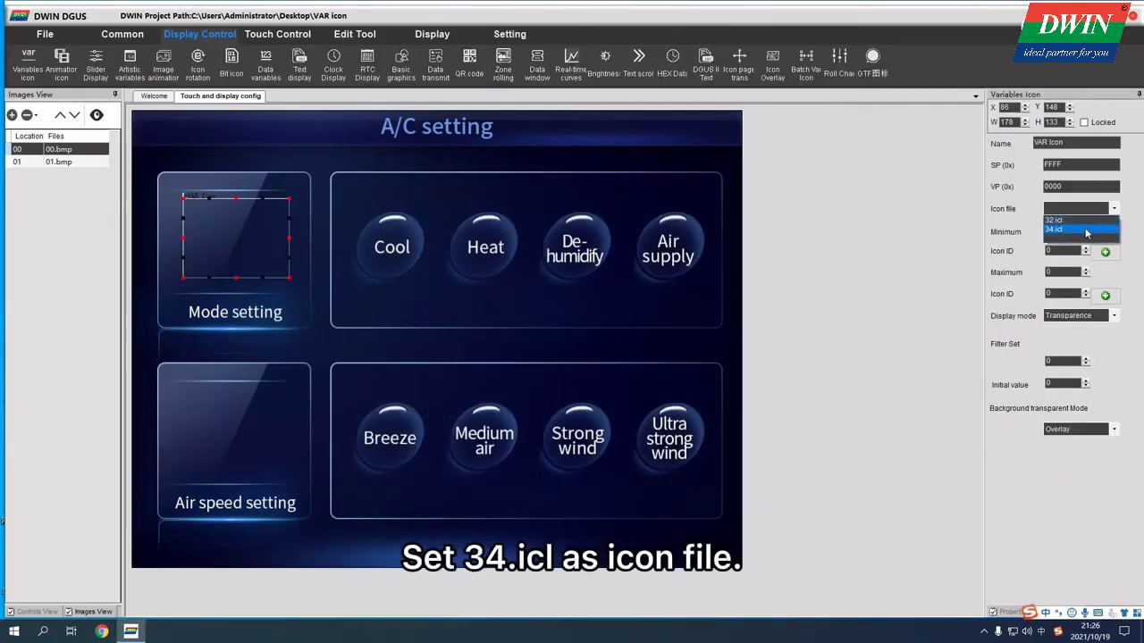
{"action": "left_click", "coordinate": [1081, 230]}
Set the icon range to 0–1 and move the snowflake to Mode setting's top-left
{"action": "left_click", "coordinate": [1104, 252]}
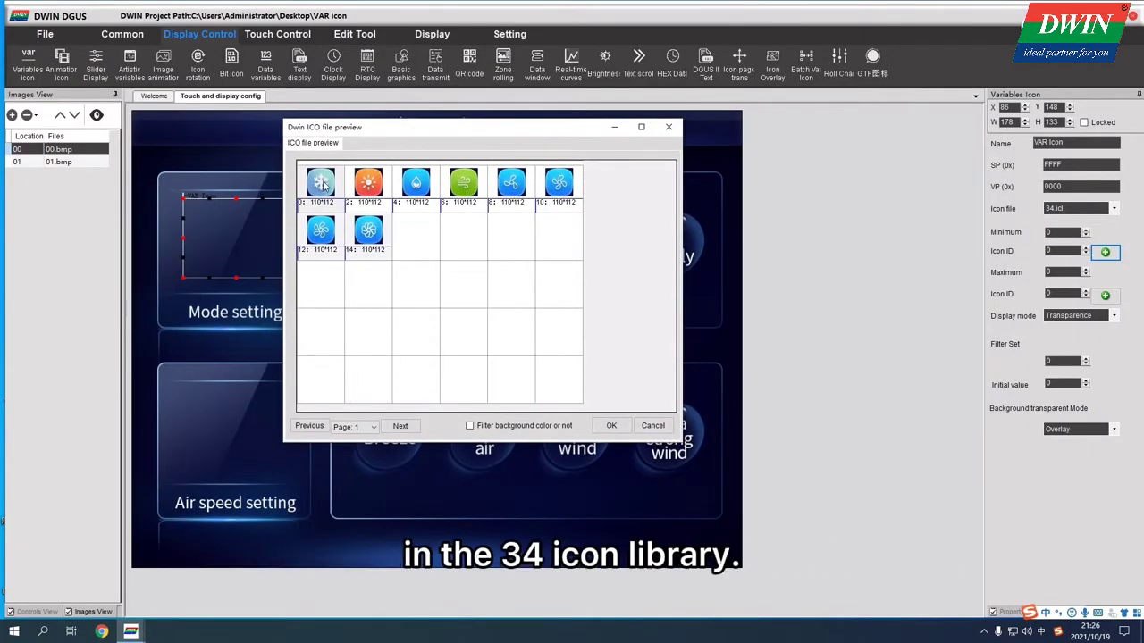
{"action": "key", "text": "Escape"}
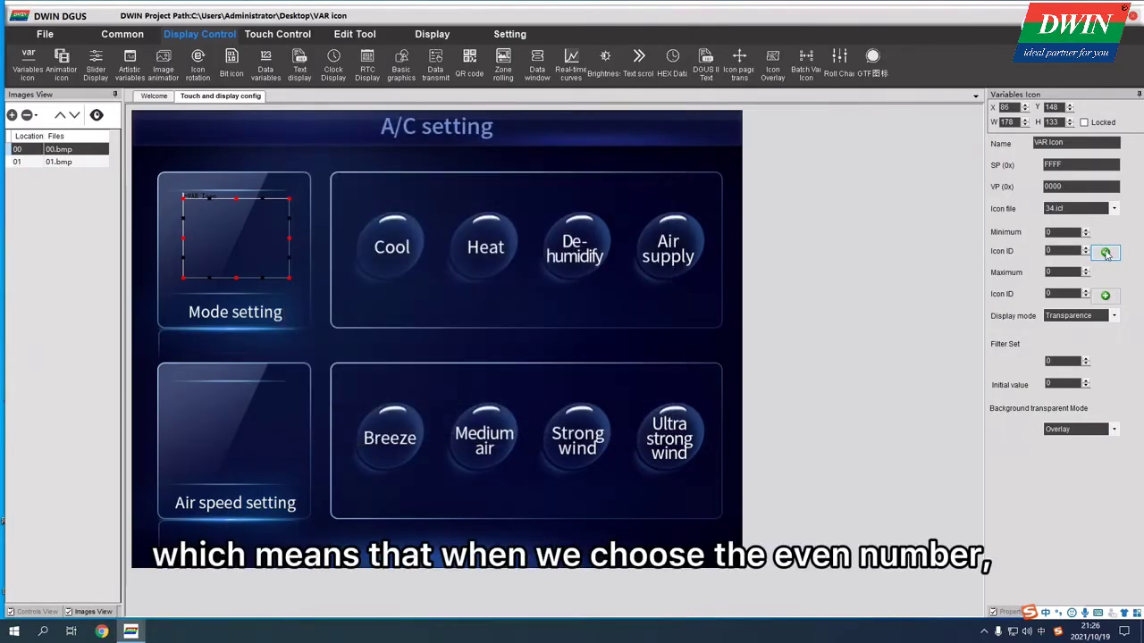
{"action": "left_click", "coordinate": [1106, 297]}
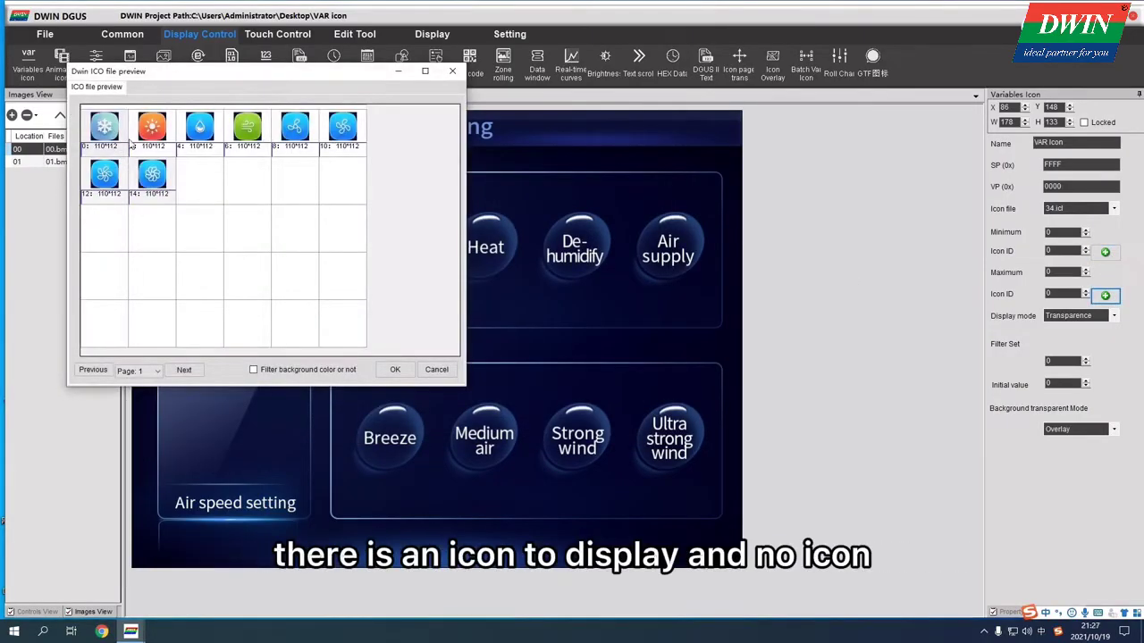
{"action": "left_click", "coordinate": [454, 74]}
{"action": "type", "text": "1"}
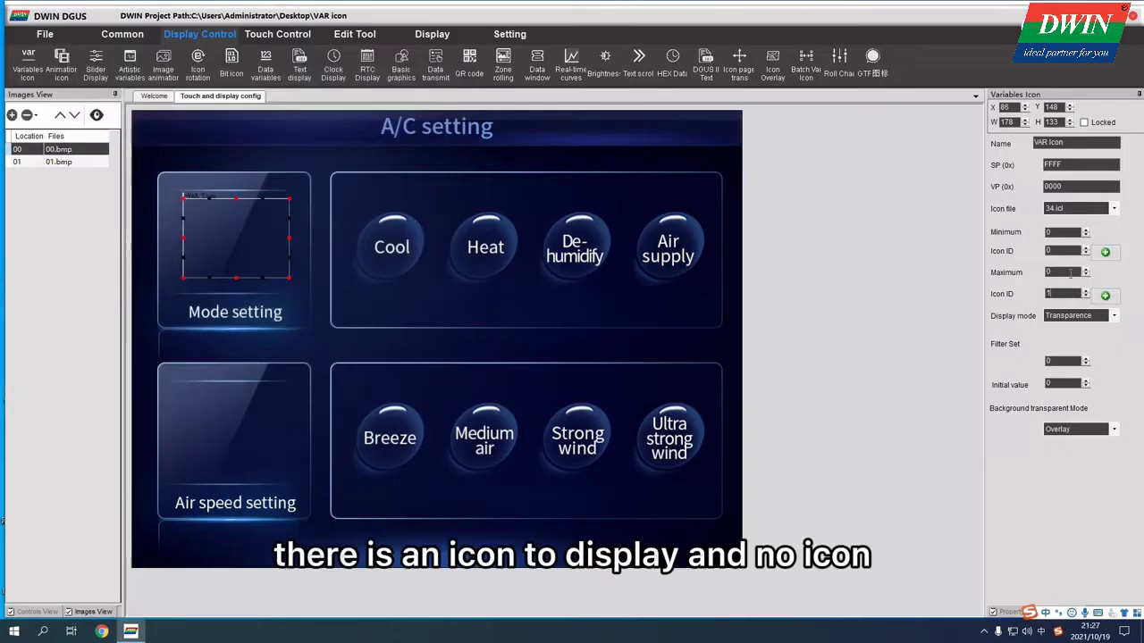
{"action": "double_click", "coordinate": [1069, 272]}
{"action": "type", "text": "1"}
{"action": "left_click", "coordinate": [357, 268]}
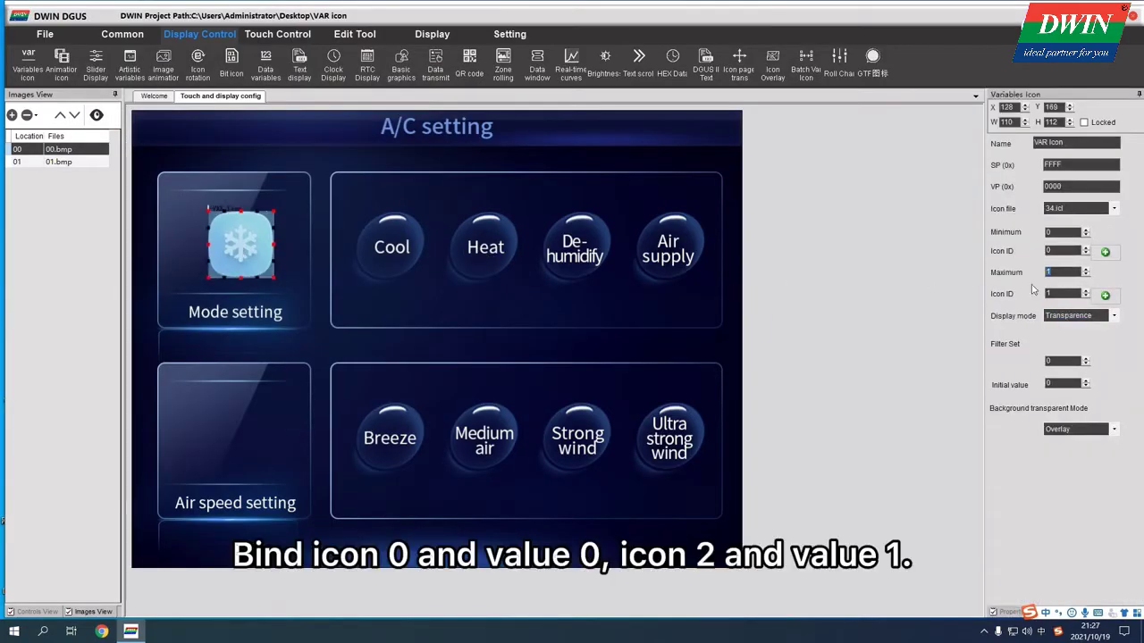
{"action": "left_click_drag", "start_coordinate": [268, 255], "coordinate": [200, 221]}
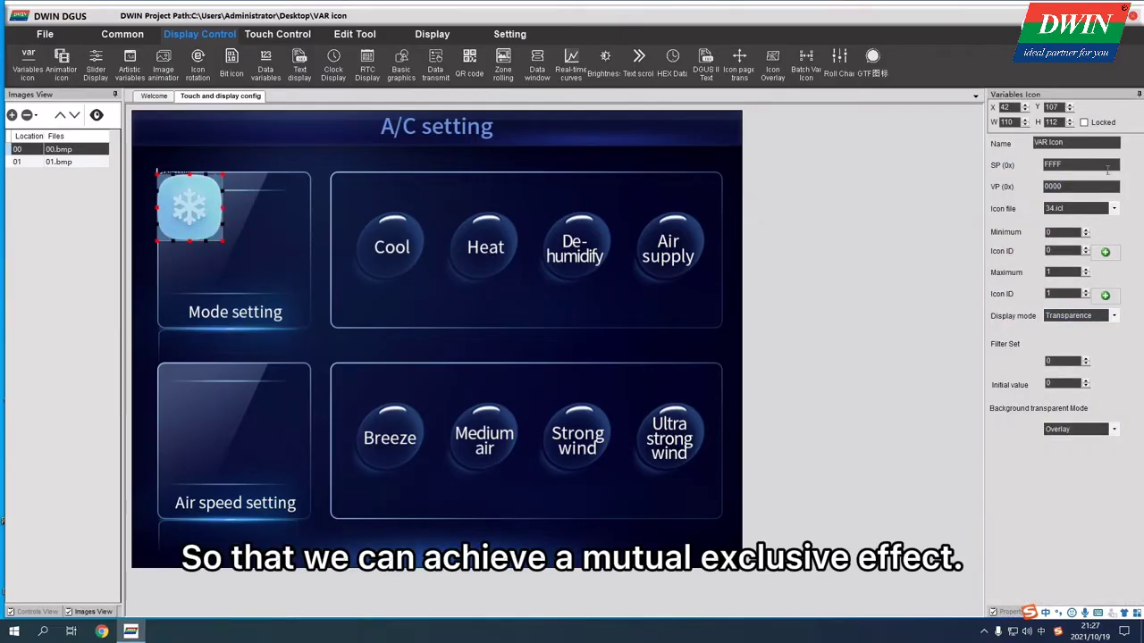
Copy the snowflake icon three times, arranging four icons in a 2x2 grid
{"action": "type", "text": "1001"}
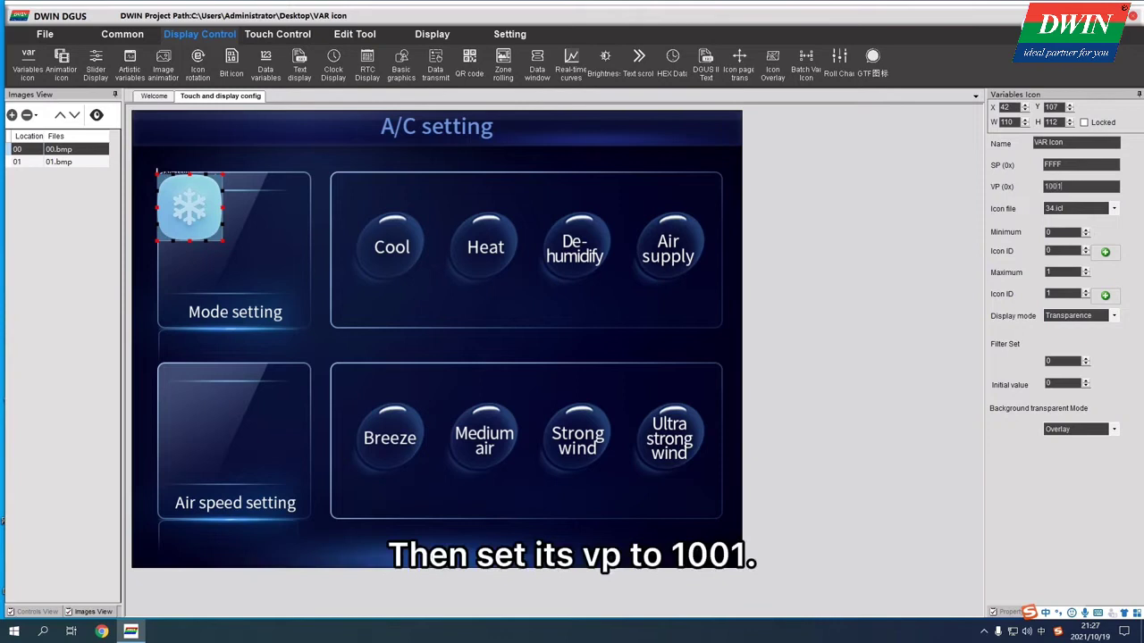
{"action": "left_click", "coordinate": [237, 198]}
{"action": "left_click", "coordinate": [205, 219]}
{"action": "key", "text": "ctrl+c"}
{"action": "key", "text": "ctrl+v"}
{"action": "left_click", "coordinate": [288, 229]}
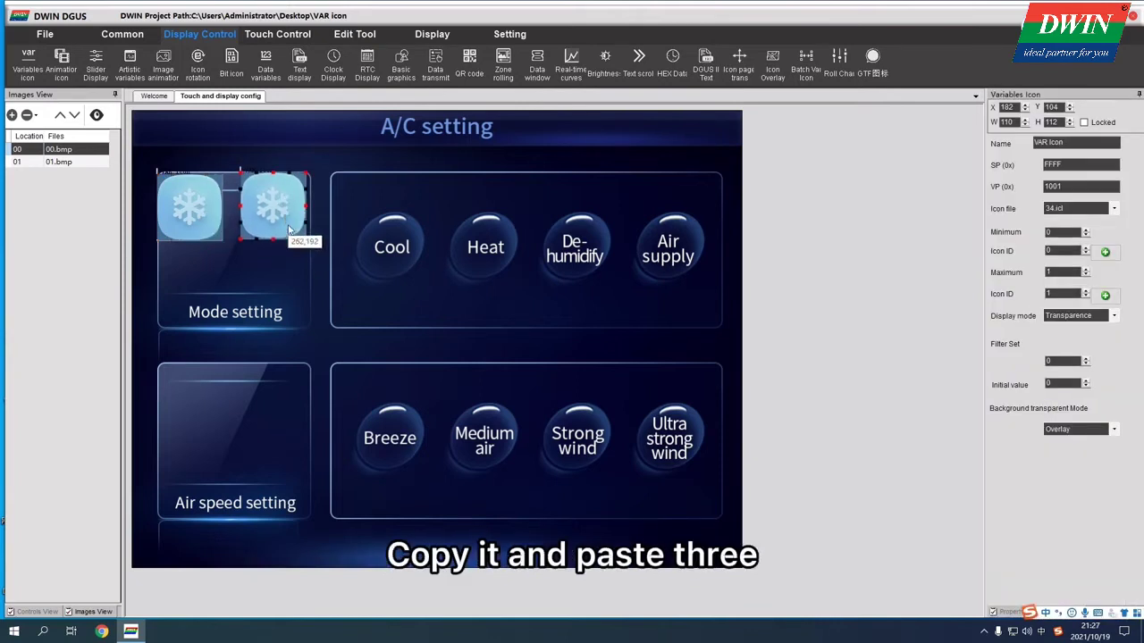
{"action": "key", "text": "ctrl+v"}
{"action": "left_click", "coordinate": [189, 305]}
{"action": "key", "text": "ctrl+v"}
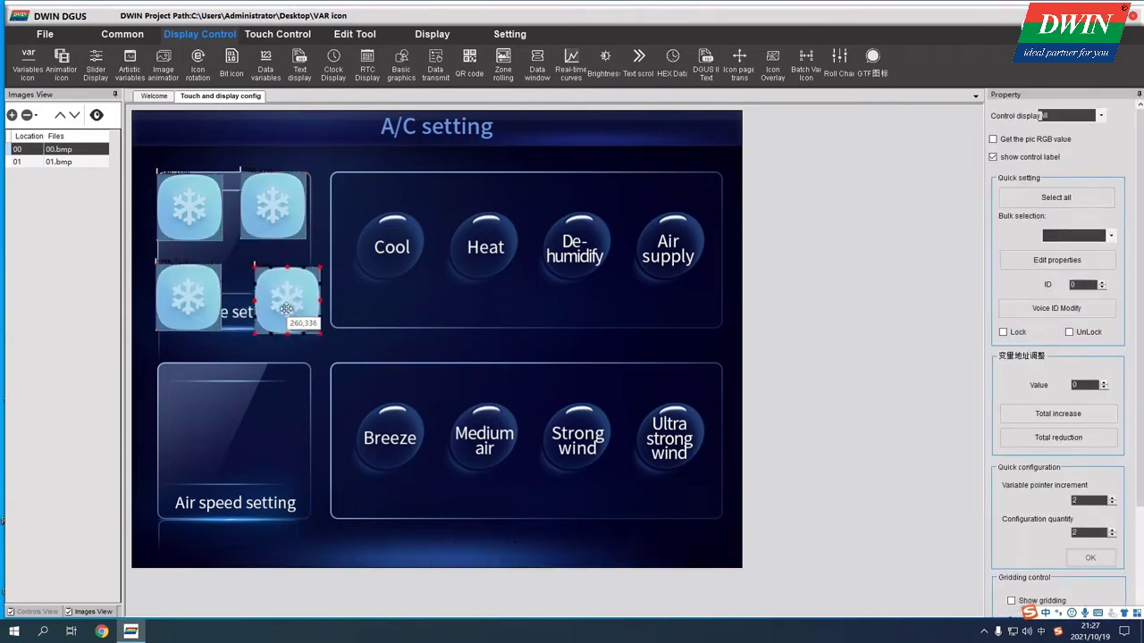
{"action": "left_click", "coordinate": [285, 301]}
Assign sun, droplet and wind images to the copied icons from the ICL preview
{"action": "double_click", "coordinate": [1057, 188]}
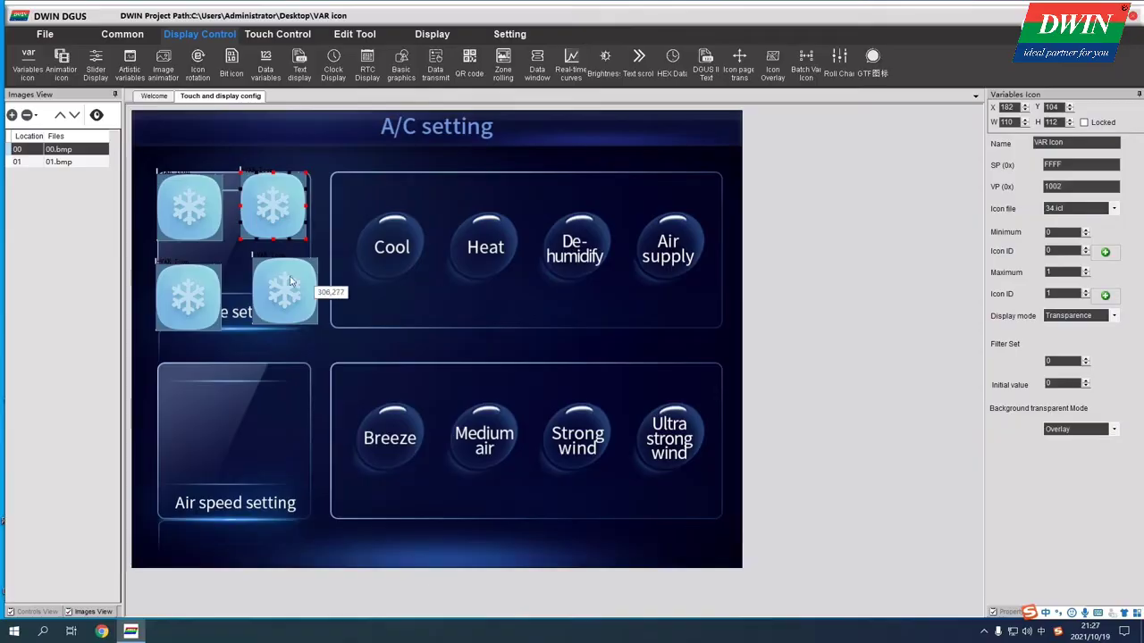
{"action": "left_click", "coordinate": [190, 295]}
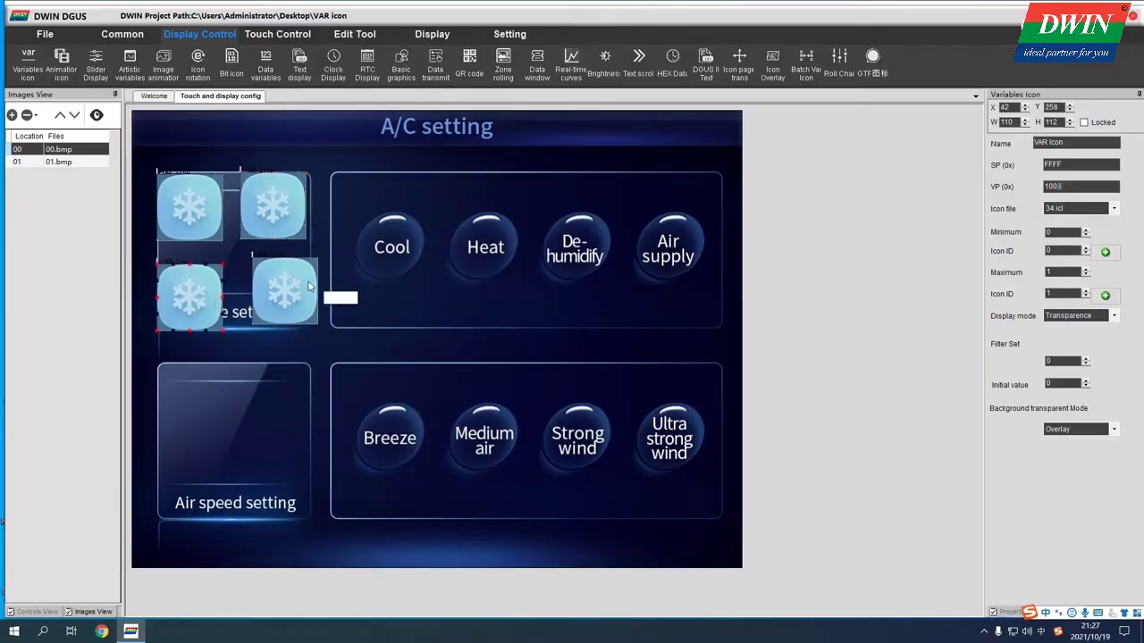
{"action": "left_click", "coordinate": [309, 286]}
{"action": "left_click", "coordinate": [272, 206]}
{"action": "left_click", "coordinate": [1105, 253]}
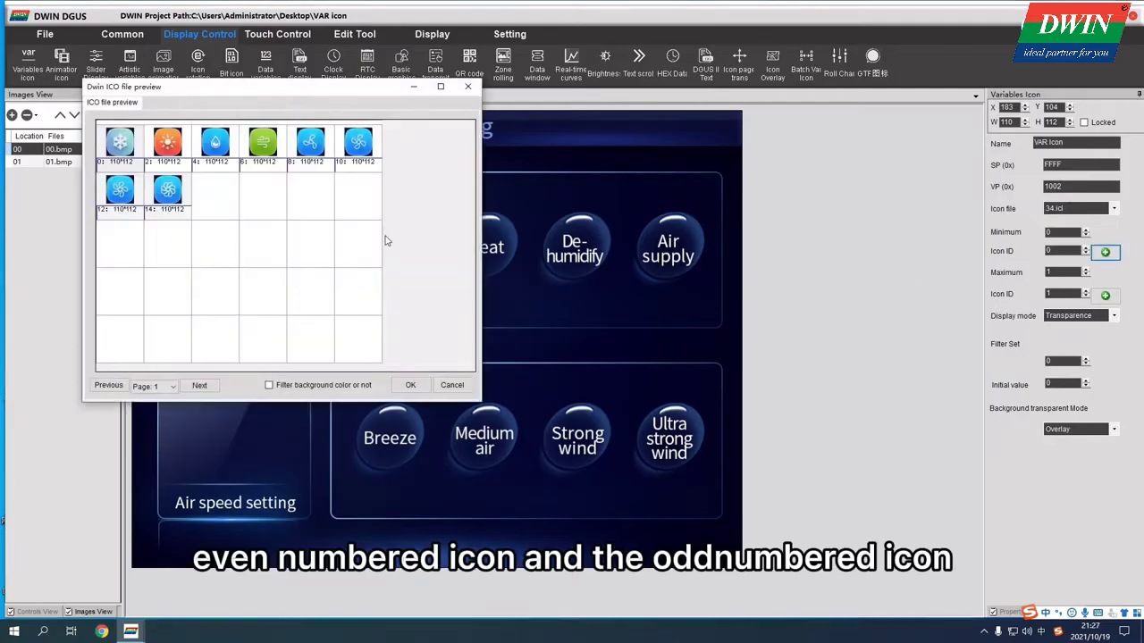
{"action": "double_click", "coordinate": [168, 143]}
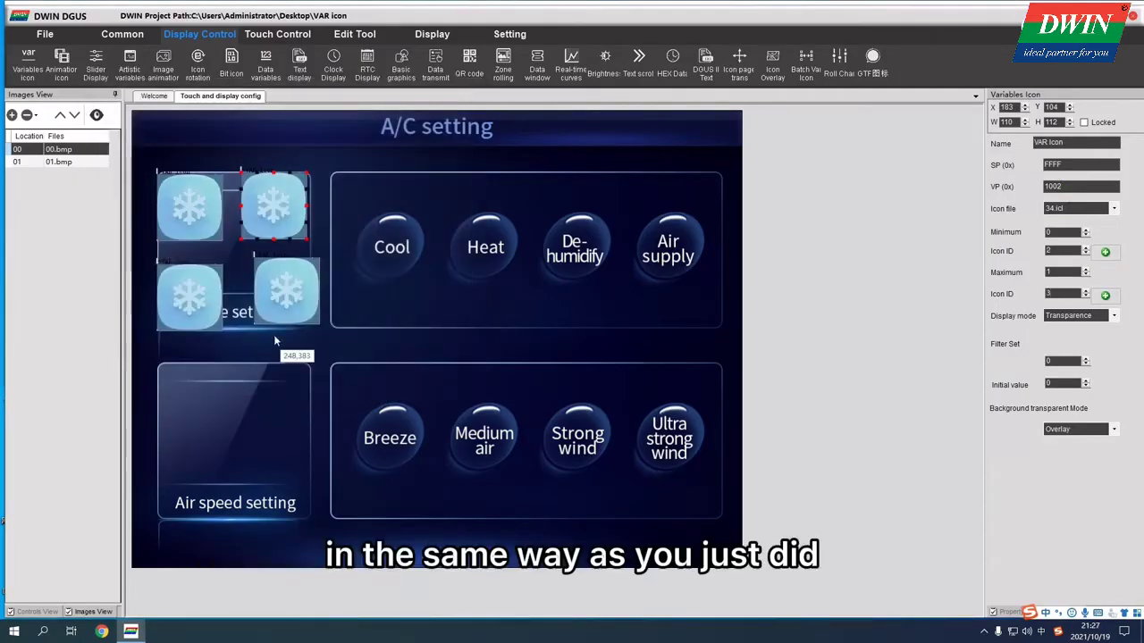
{"action": "left_click", "coordinate": [275, 340]}
{"action": "left_click", "coordinate": [190, 295]}
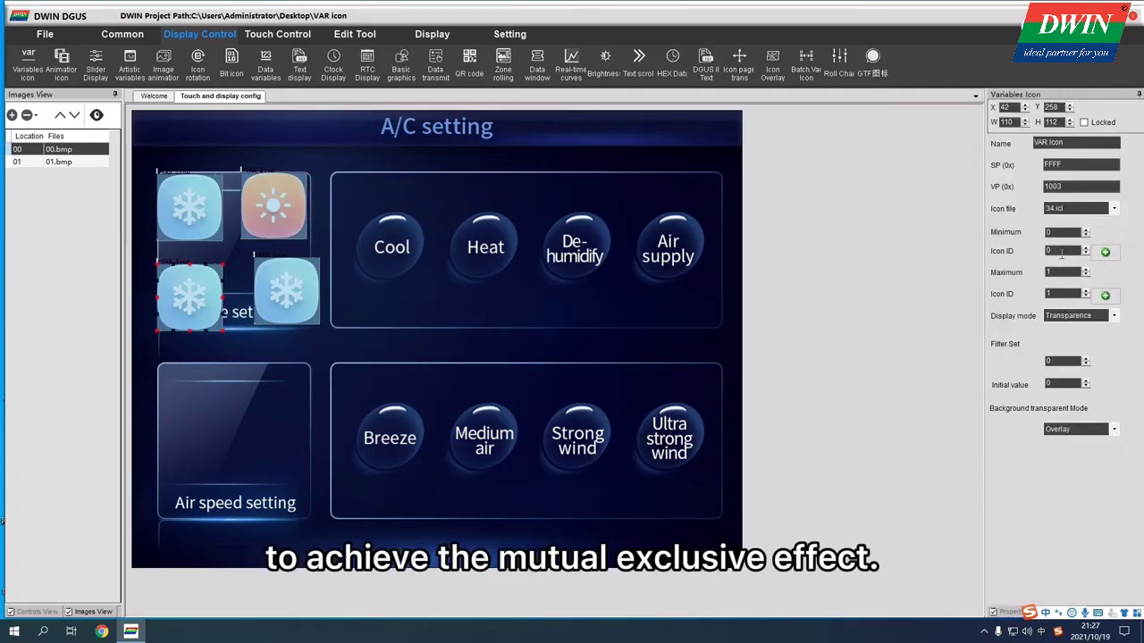
{"action": "left_click", "coordinate": [277, 34]}
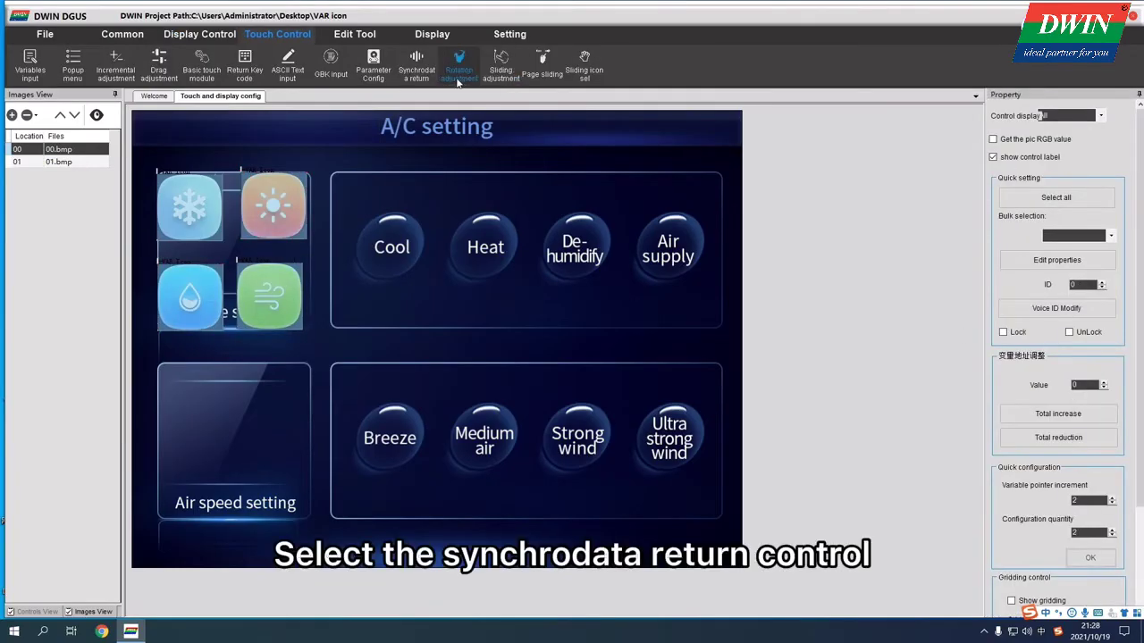
Add a synchrodata return over Cool: VP1S 2000, VP1T 1001, length 8, mode 0x01
{"action": "left_click", "coordinate": [416, 61]}
{"action": "mouse_move", "coordinate": [352, 206]}
{"action": "left_mouse_down"}
{"action": "mouse_move", "coordinate": [425, 278]}
{"action": "mouse_move", "coordinate": [399, 271]}
{"action": "left_mouse_up"}
{"action": "left_click", "coordinate": [1069, 377]}
{"action": "left_click", "coordinate": [1084, 391]}
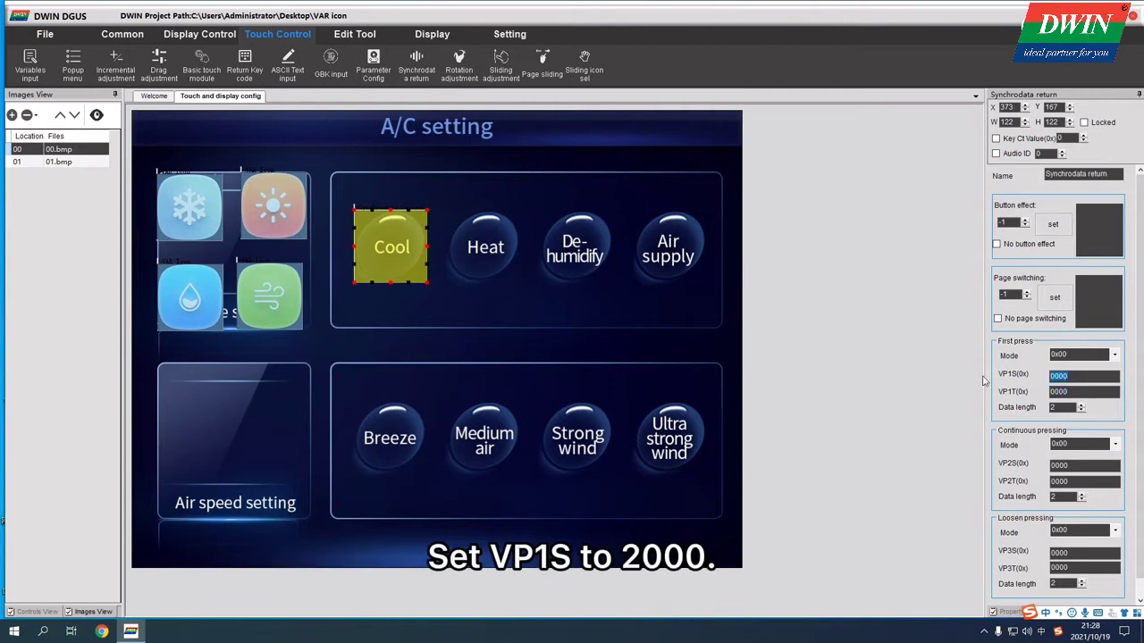
{"action": "type", "text": "2"}
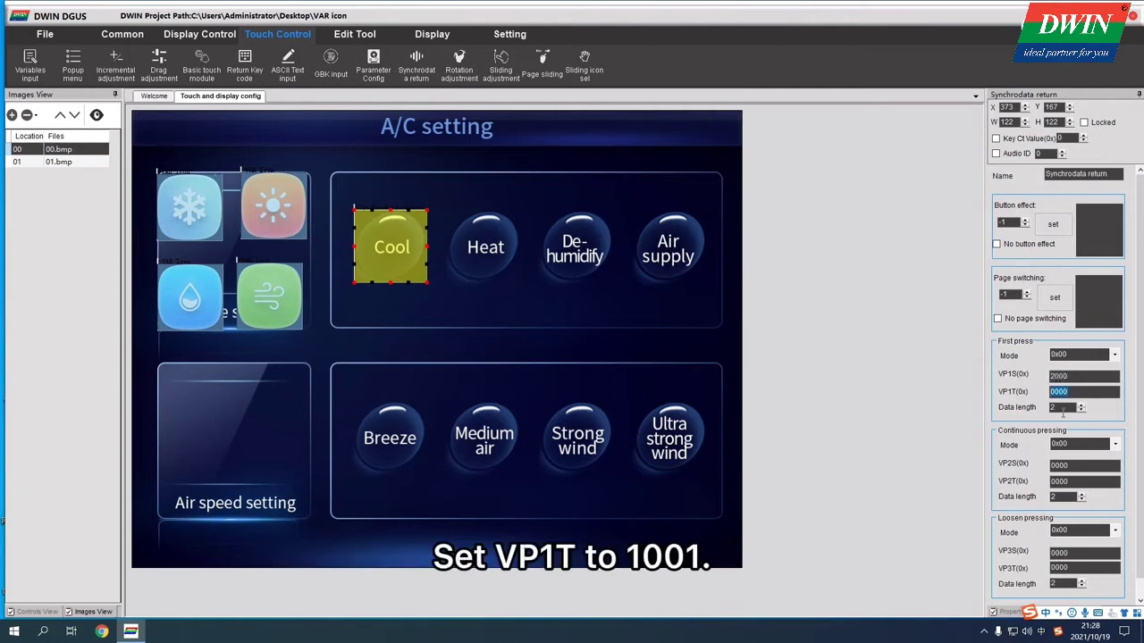
{"action": "type", "text": "1001"}
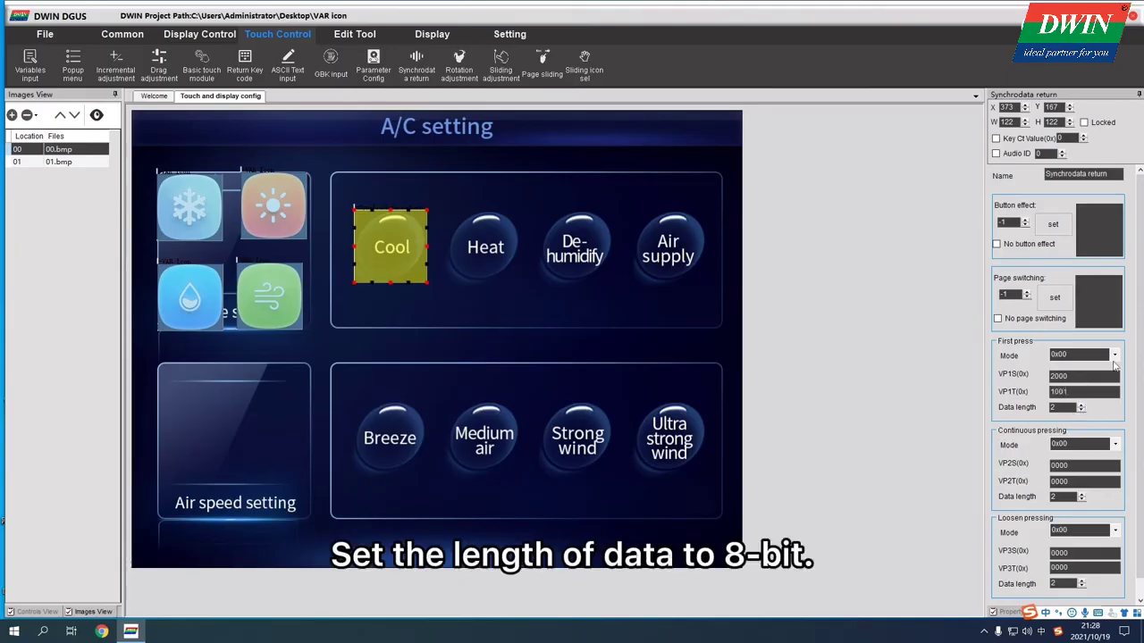
{"action": "left_click", "coordinate": [1071, 407]}
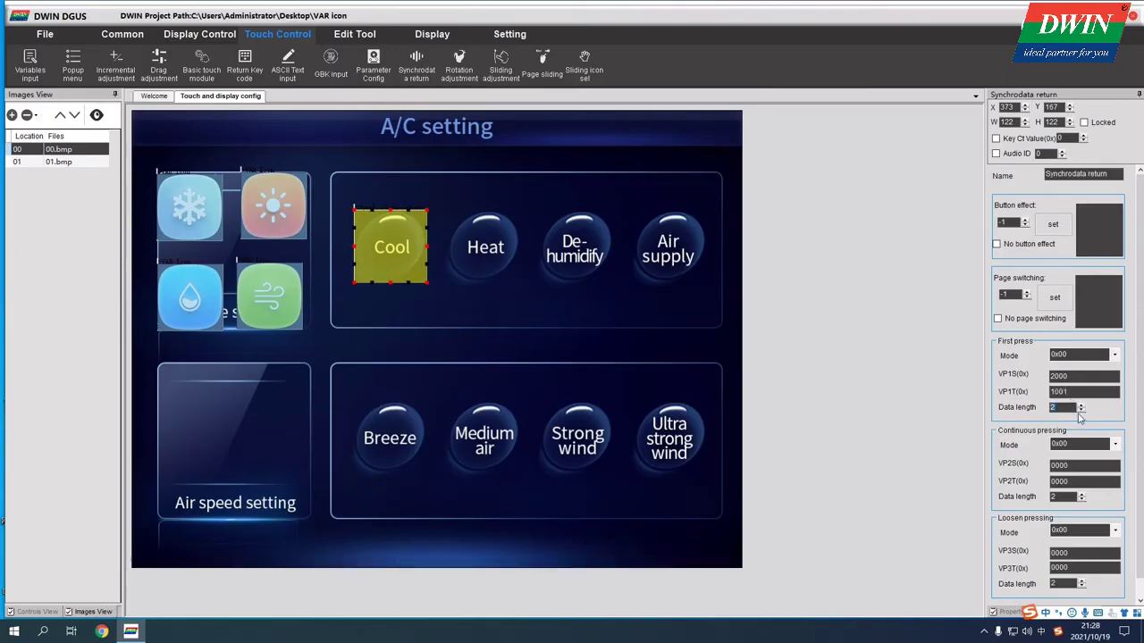
{"action": "type", "text": "8"}
{"action": "left_click", "coordinate": [1114, 354]}
{"action": "left_click", "coordinate": [1061, 369]}
Set 01.bmp as the Cool button's pressed effect
{"action": "left_click", "coordinate": [1052, 224]}
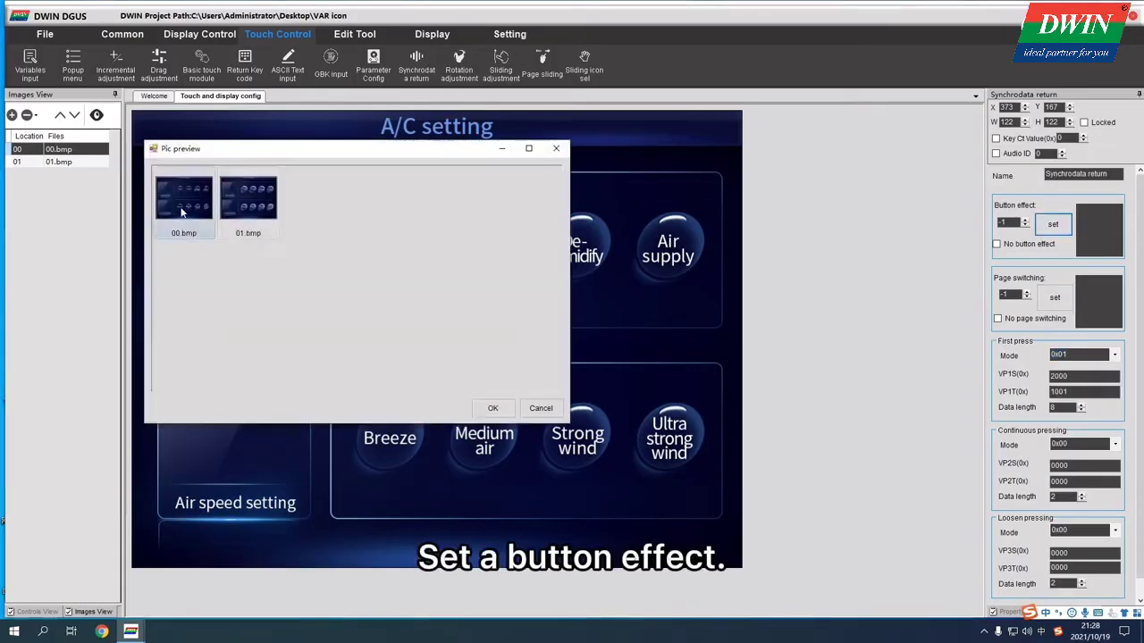
{"action": "double_click", "coordinate": [256, 206]}
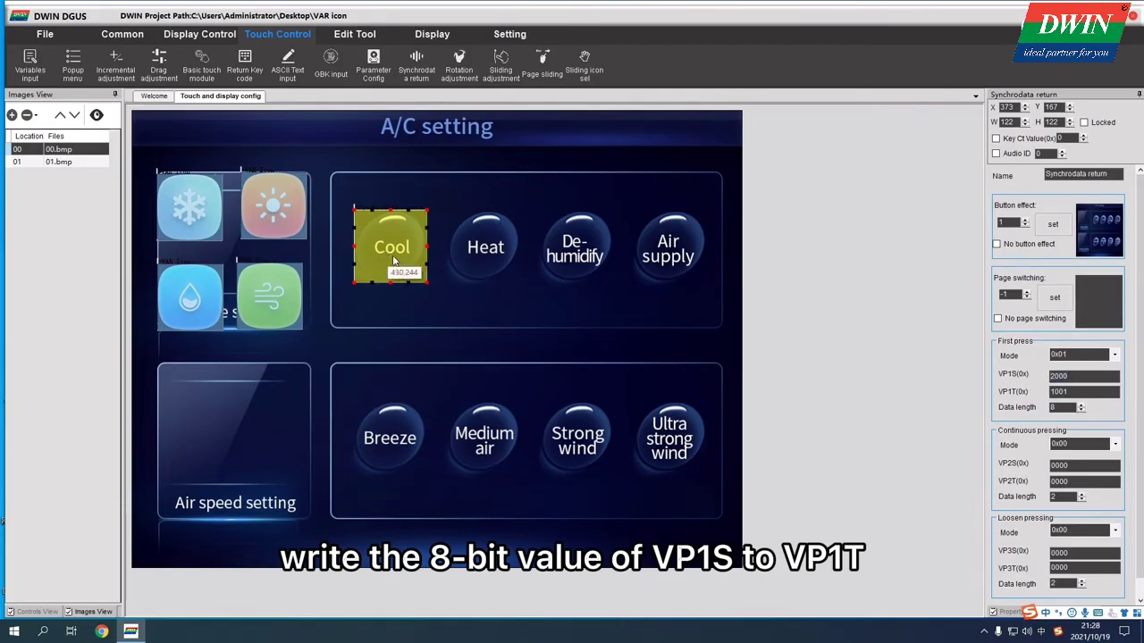
{"action": "left_click", "coordinate": [215, 212]}
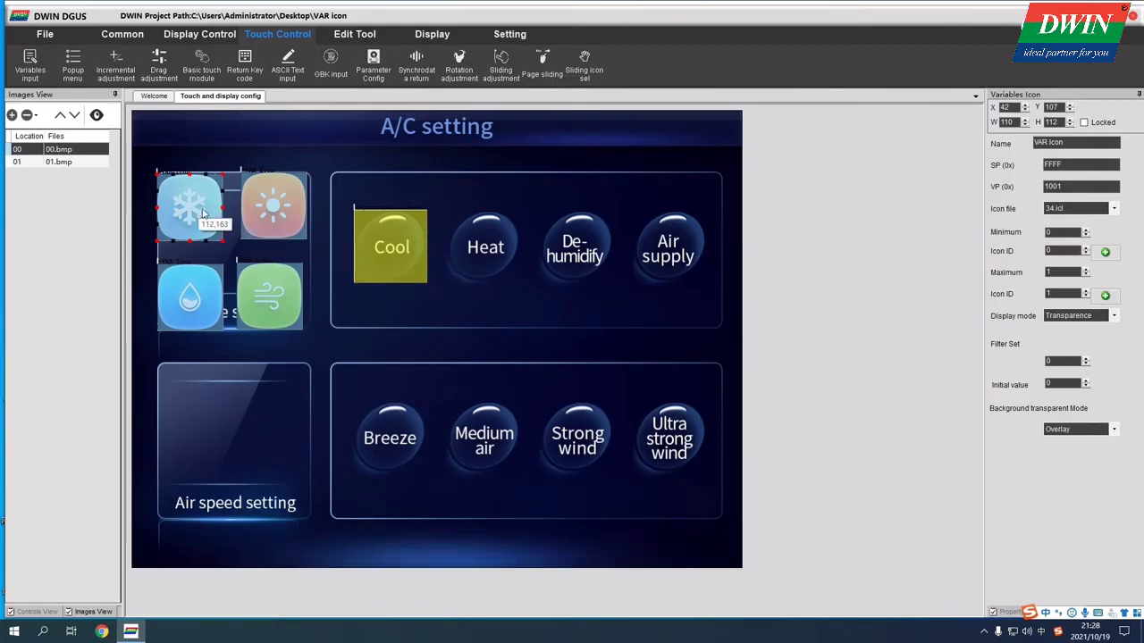
{"action": "left_click", "coordinate": [390, 238]}
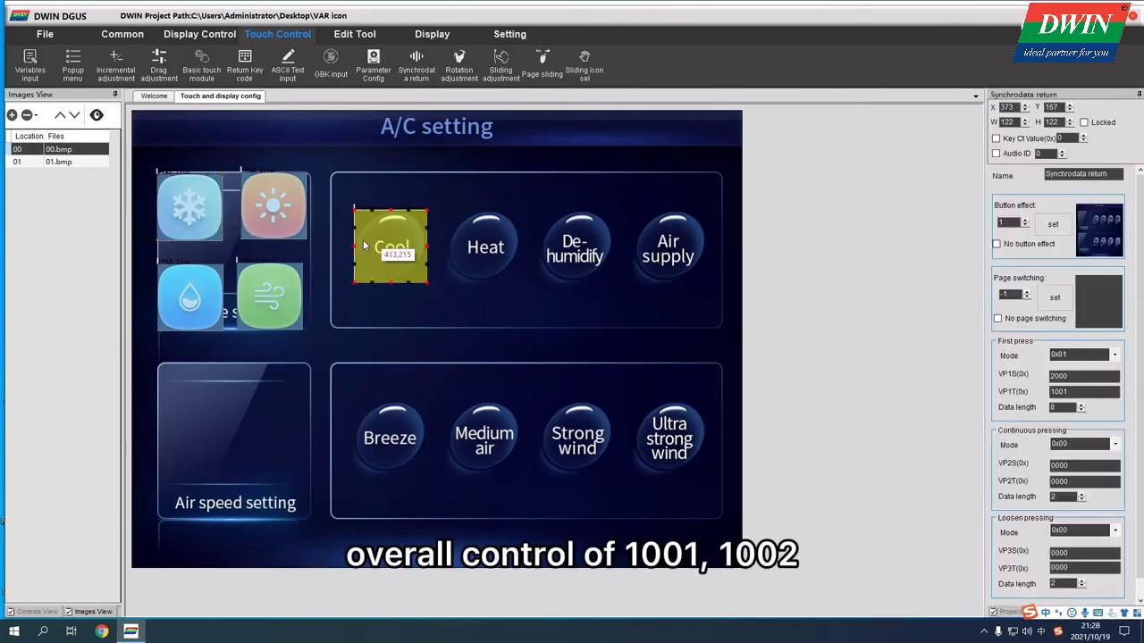
{"action": "left_click", "coordinate": [189, 181]}
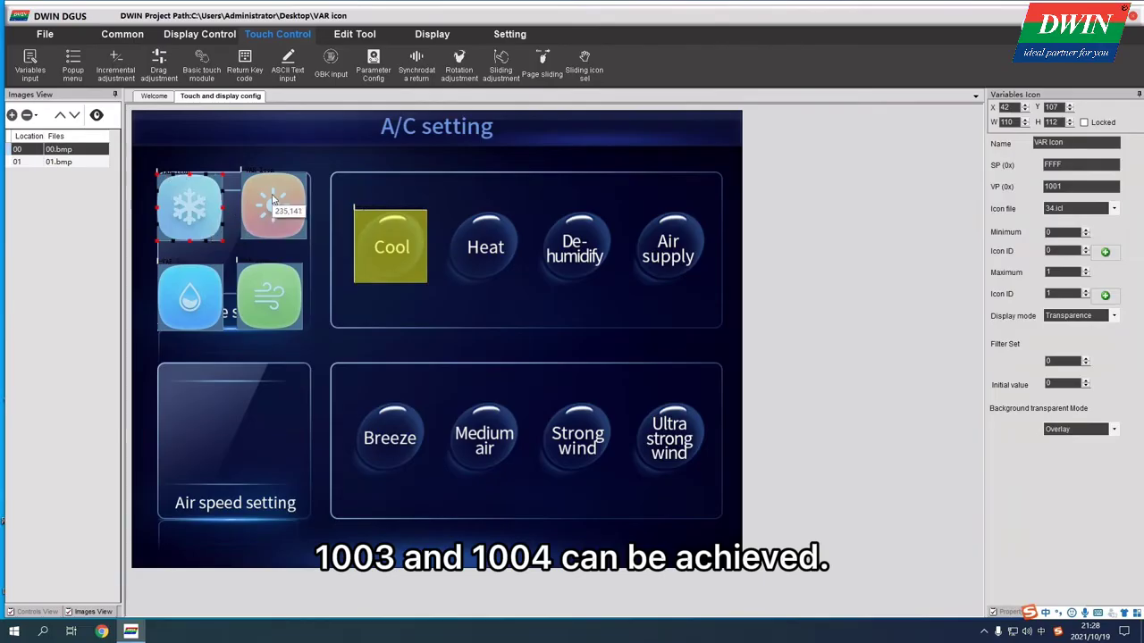
{"action": "left_click", "coordinate": [183, 243]}
Copy the Cool control onto the Heat, De-humidify and Air supply buttons
{"action": "left_click", "coordinate": [377, 254]}
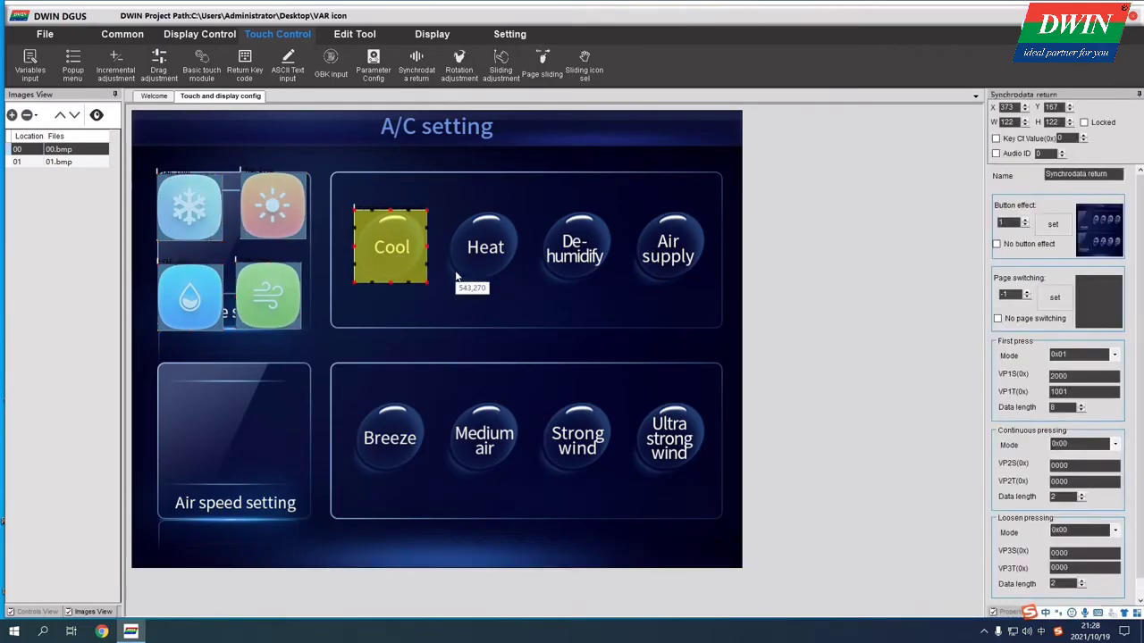
{"action": "left_click_drag", "start_coordinate": [393, 256], "coordinate": [665, 248]}
{"action": "left_click", "coordinate": [486, 259]}
{"action": "left_click", "coordinate": [573, 251]}
Stack the four mode icons together and place the fan icon in Air speed setting
{"action": "left_click", "coordinate": [737, 299]}
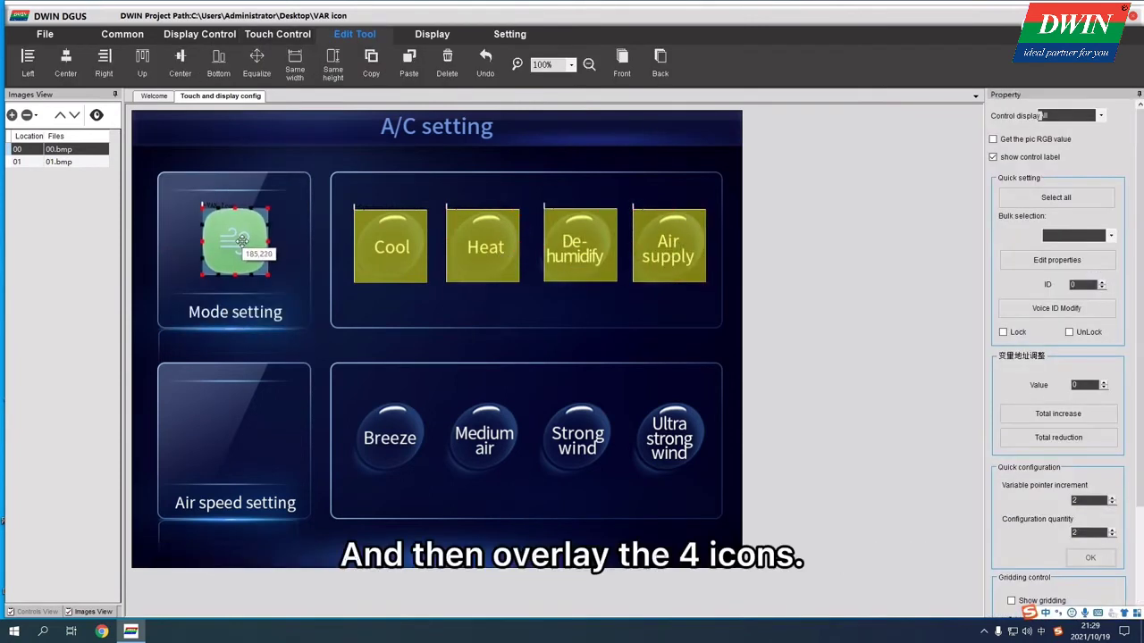
{"action": "left_click", "coordinate": [289, 173]}
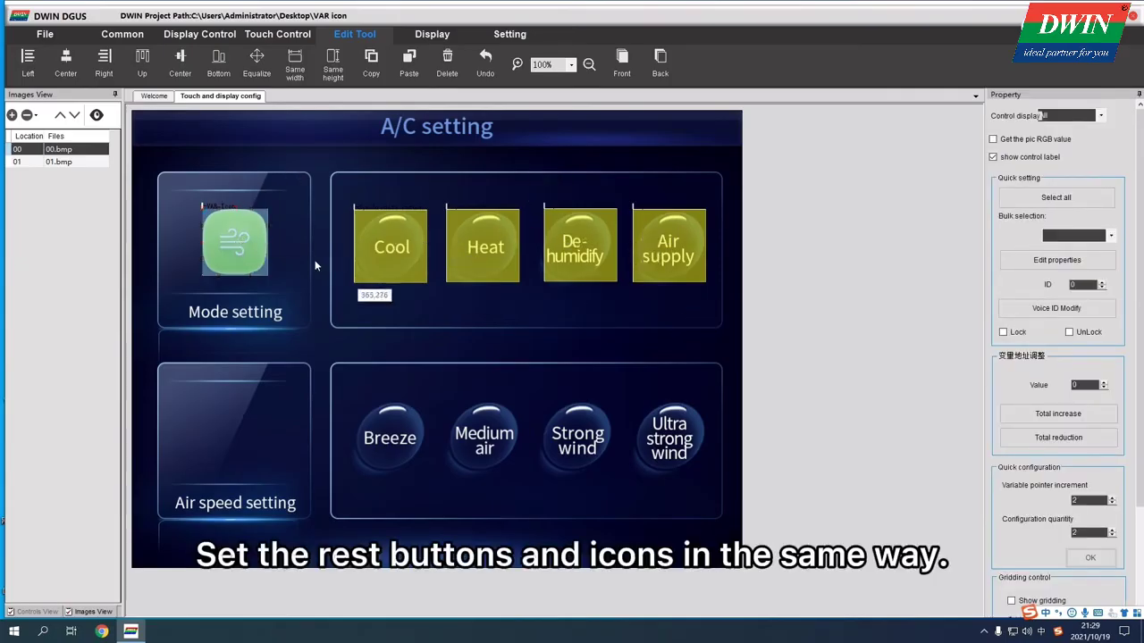
{"action": "left_click_drag", "start_coordinate": [194, 186], "coordinate": [720, 319]}
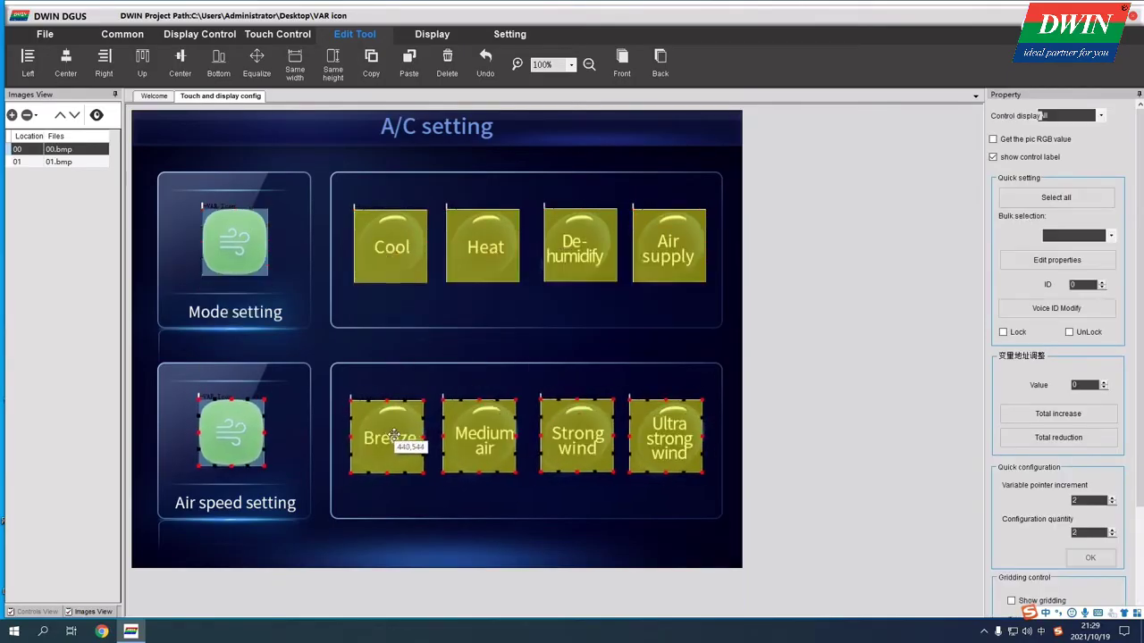
{"action": "left_click_drag", "start_coordinate": [277, 400], "coordinate": [247, 446]}
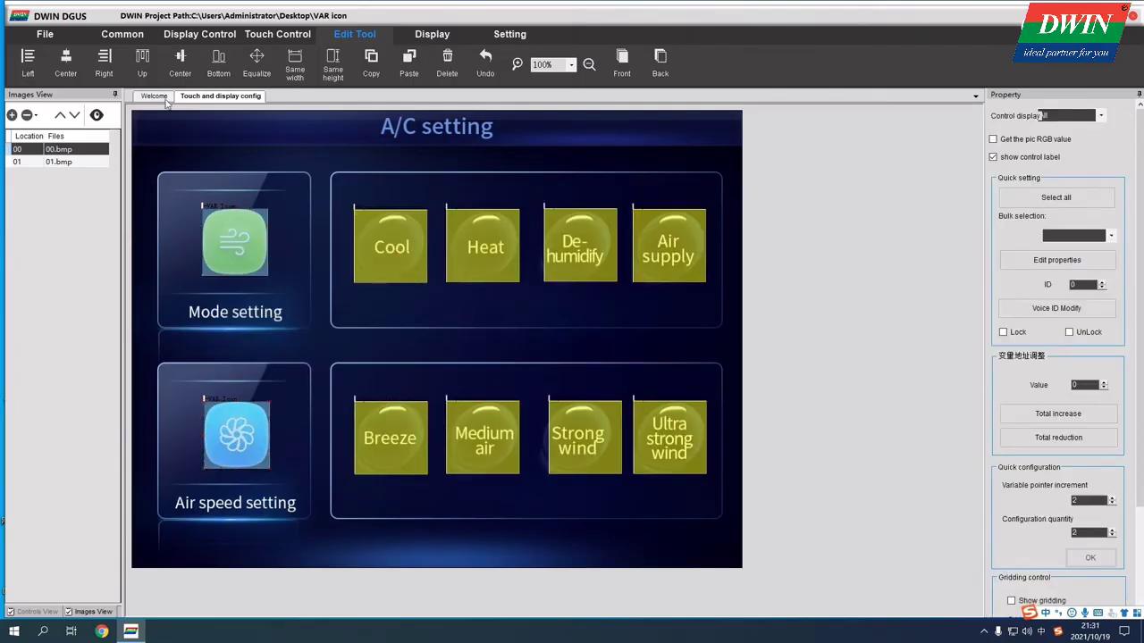
Save and generate the project, then select 22_Config.bin in DWIN_SET
{"action": "left_click", "coordinate": [44, 34]}
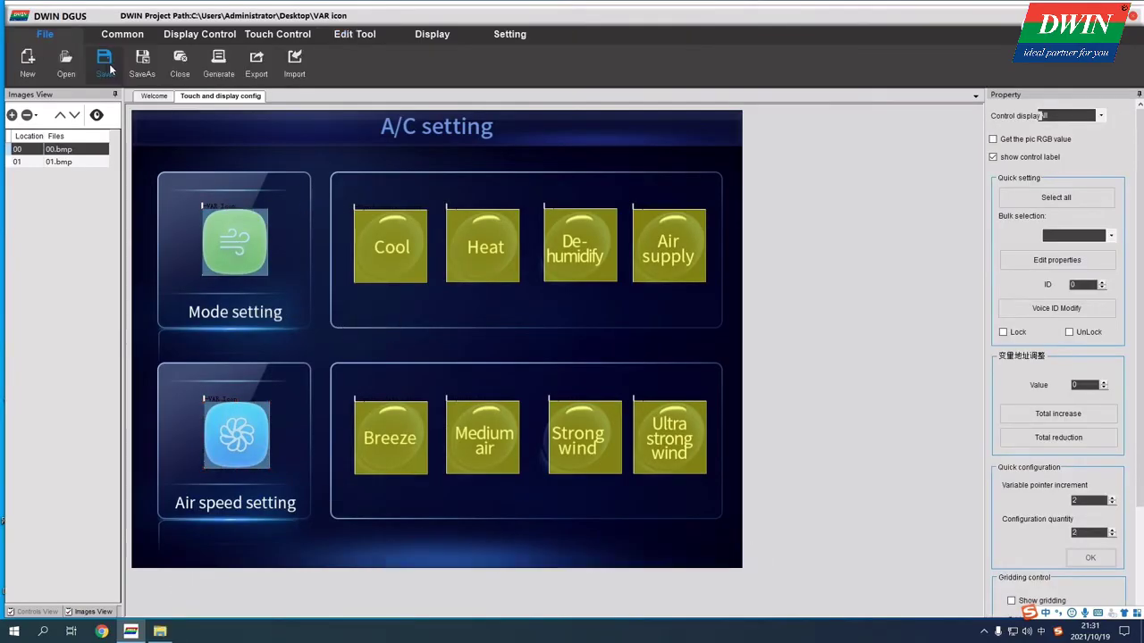
{"action": "left_click", "coordinate": [103, 63]}
{"action": "left_click", "coordinate": [575, 353]}
{"action": "left_click", "coordinate": [229, 81]}
{"action": "left_click", "coordinate": [605, 354]}
{"action": "left_click", "coordinate": [673, 326]}
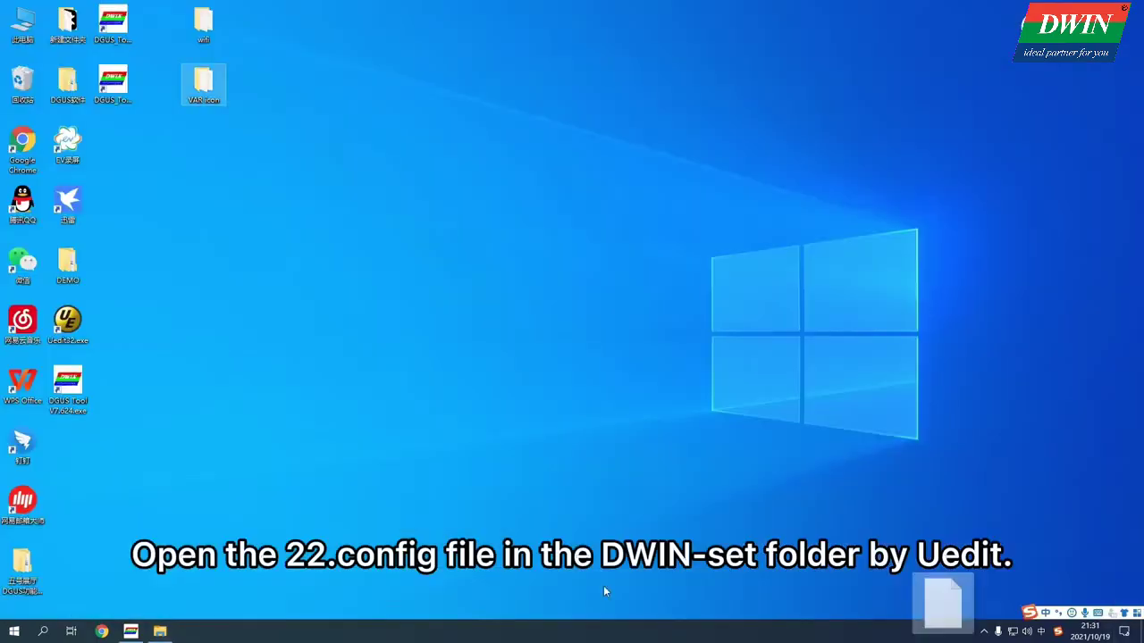
Open 22_Config.bin in UltraEdit's hex view, maximized
{"action": "left_click_drag", "start_coordinate": [939, 598], "coordinate": [67, 323]}
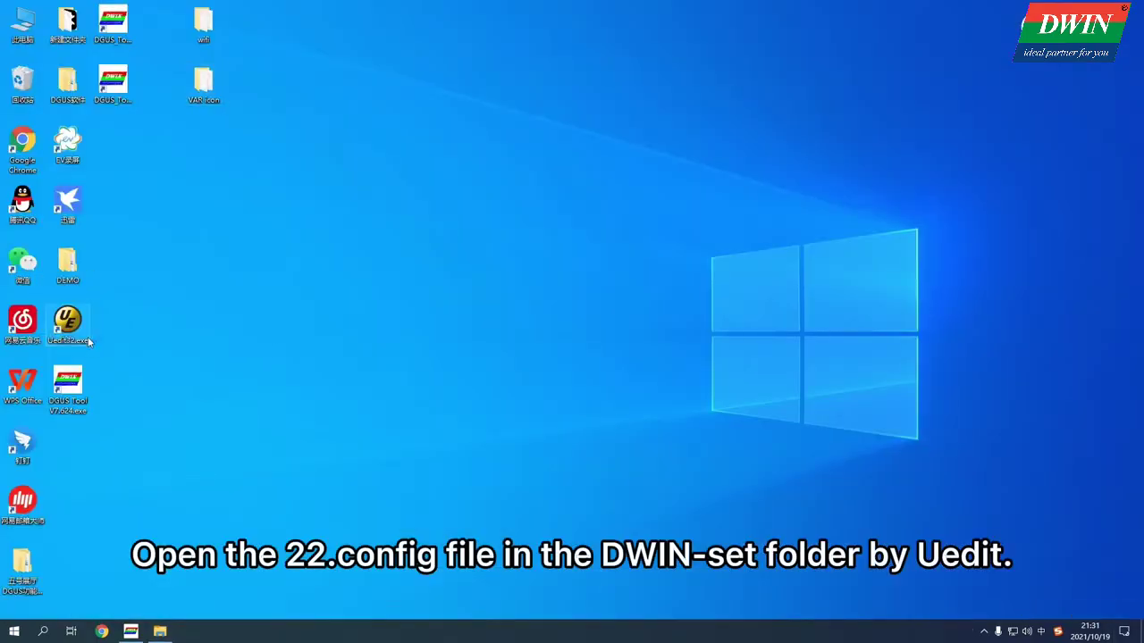
{"action": "left_click", "coordinate": [636, 396]}
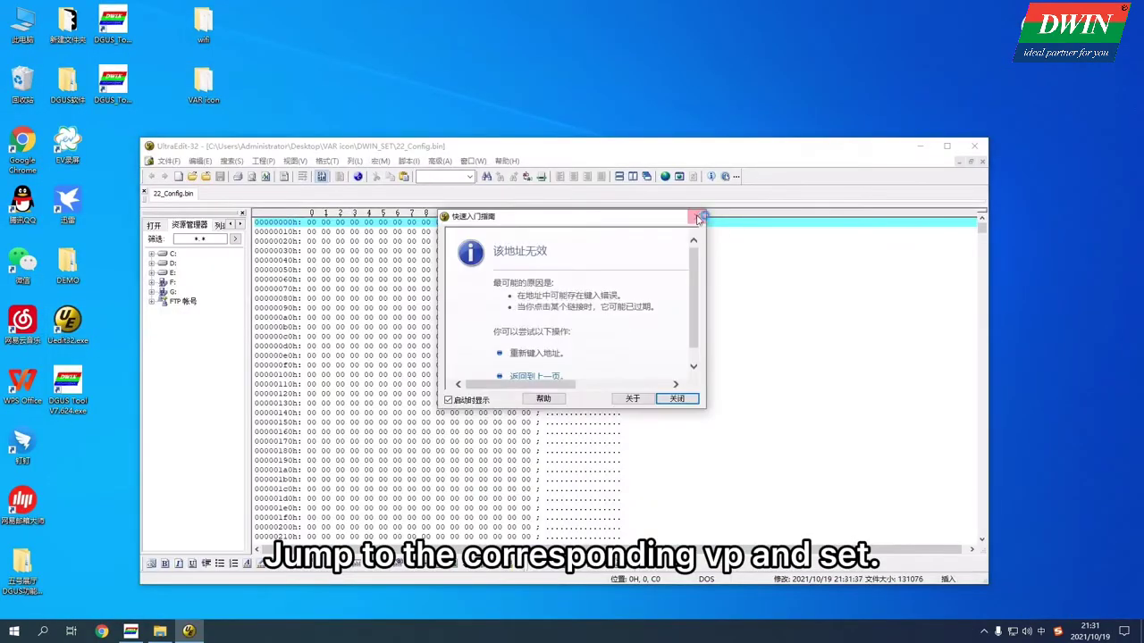
{"action": "left_click", "coordinate": [698, 218]}
{"action": "double_click", "coordinate": [642, 151]}
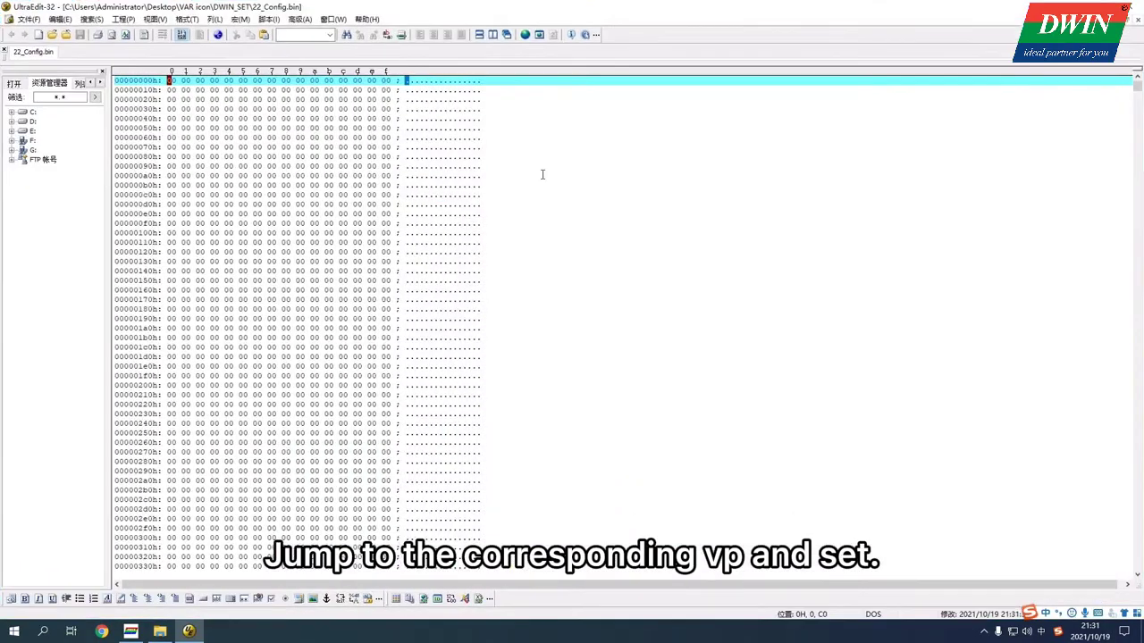
{"action": "left_click", "coordinate": [404, 36]}
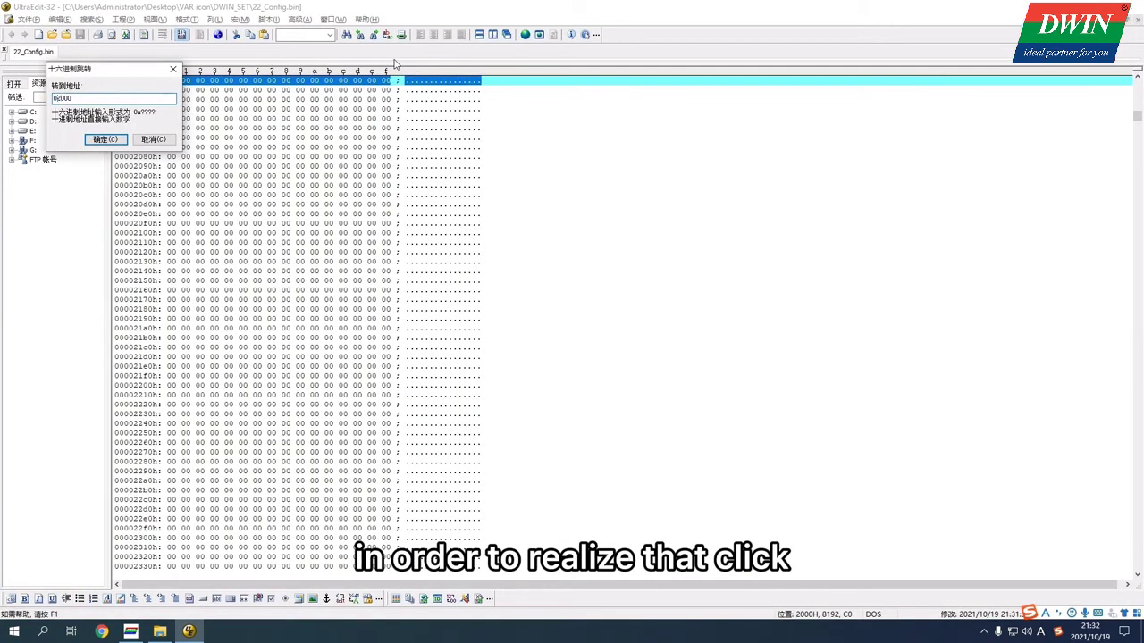
{"action": "type", "text": "x"}
{"action": "key", "text": "space"}
{"action": "key", "text": "Return"}
{"action": "type", "text": "001"}
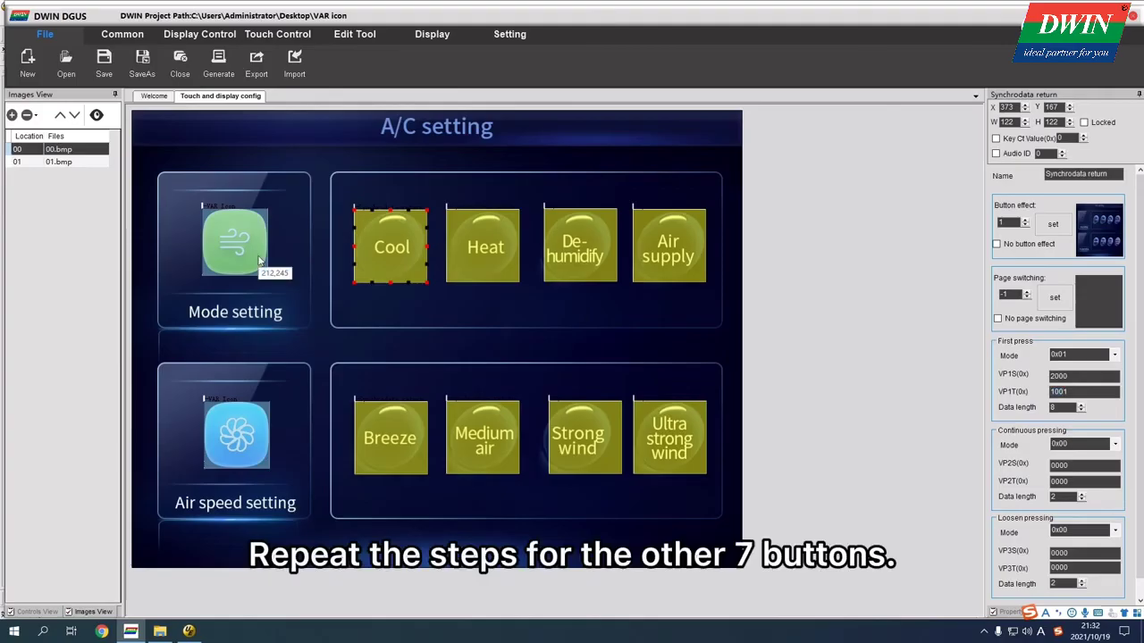
Paste the copied DWIN_SET folder onto the removable F: drive
{"action": "left_click", "coordinate": [294, 242]}
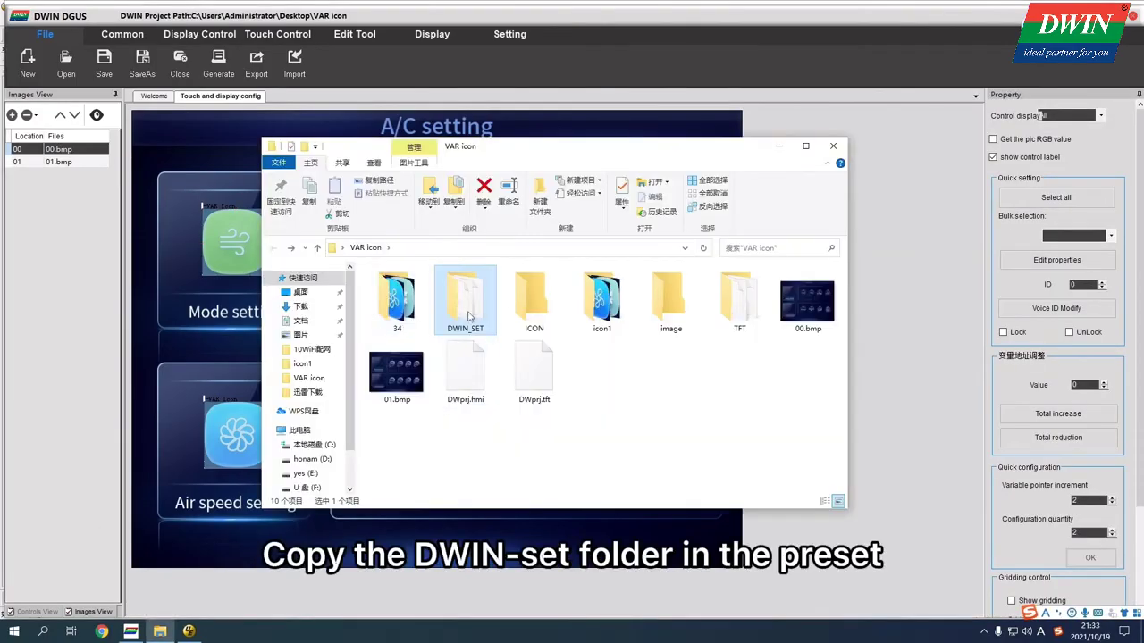
{"action": "key", "text": "ctrl+v"}
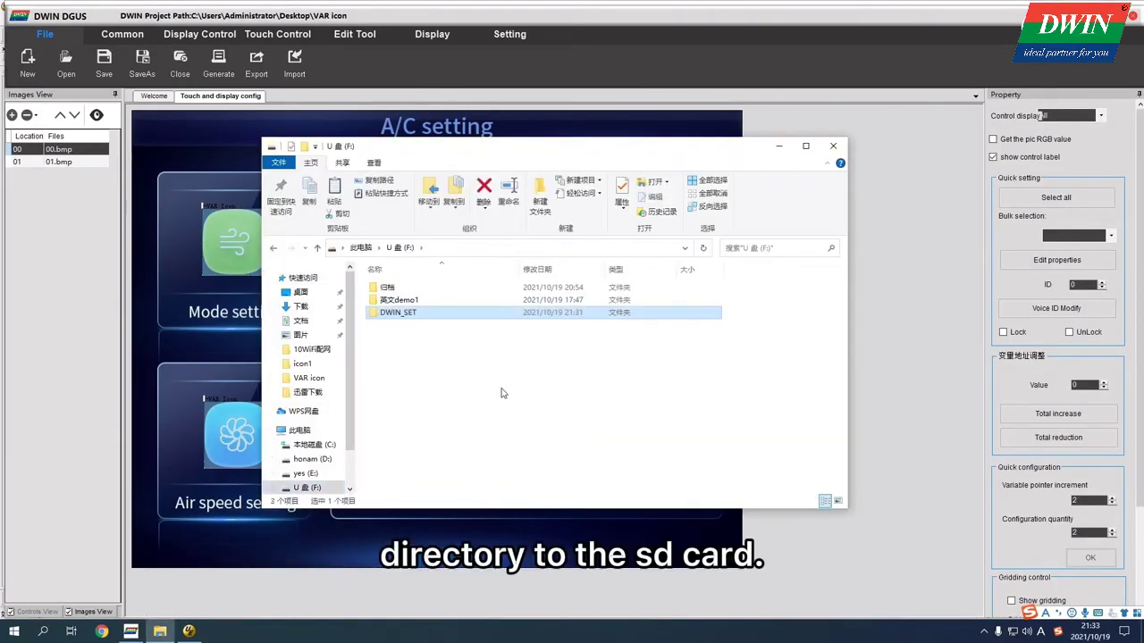